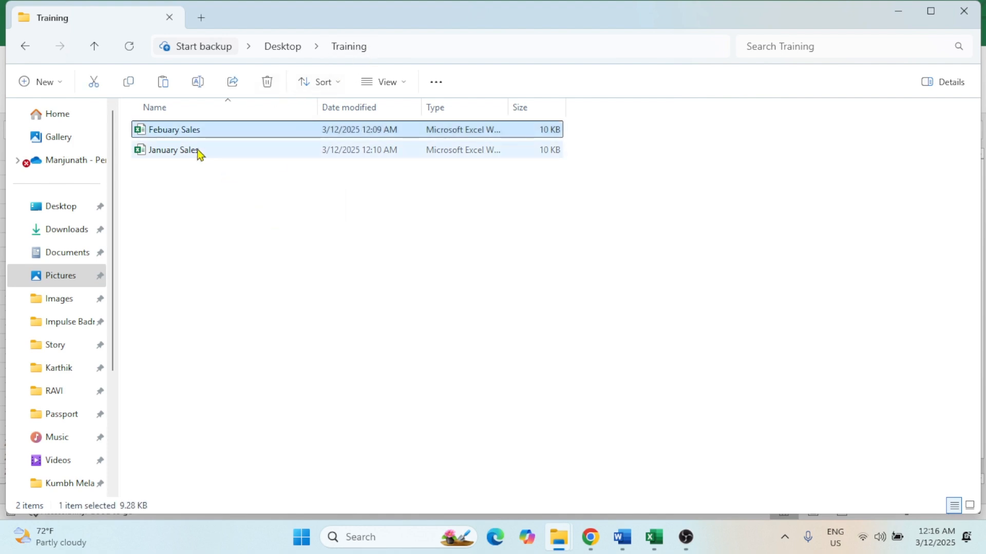
# Open the January Sales workbook from the Training folder and select its sales table A1:F11 to review it
pyautogui.click(198, 151)
pyautogui.keyDown('ctrl'); pyautogui.click(198, 131); pyautogui.keyUp('ctrl')
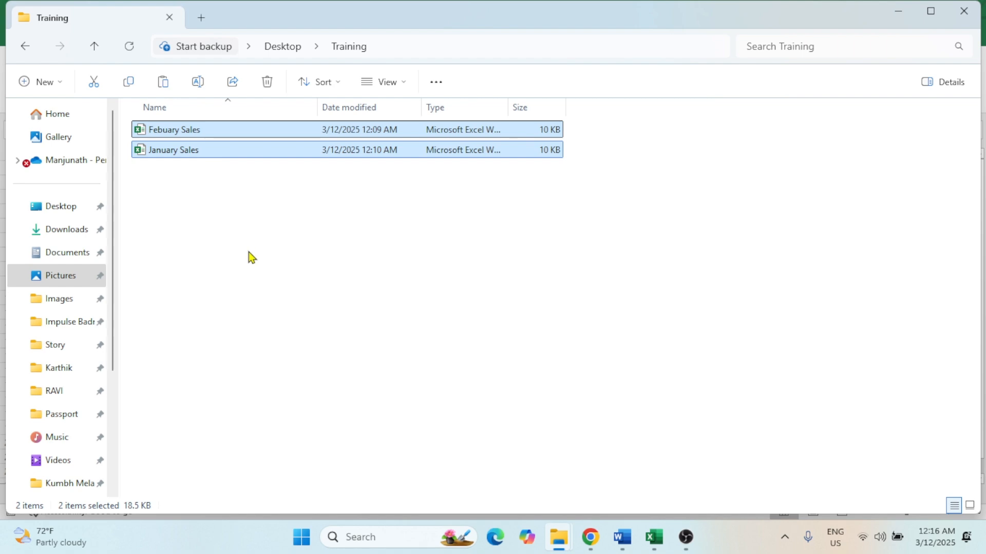
pyautogui.click(211, 153)
pyautogui.doubleClick(211, 153)
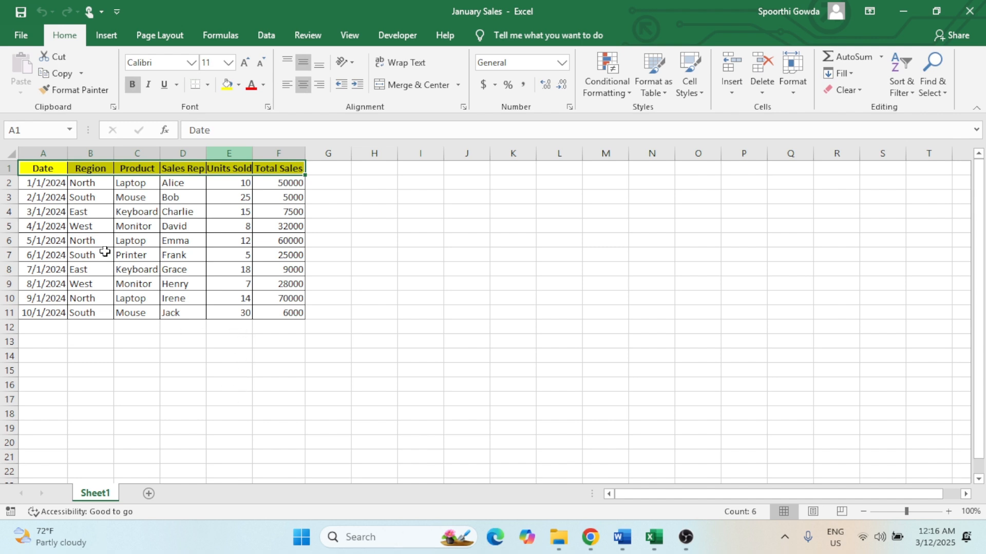
pyautogui.moveTo(56, 171); pyautogui.dragTo(287, 311)
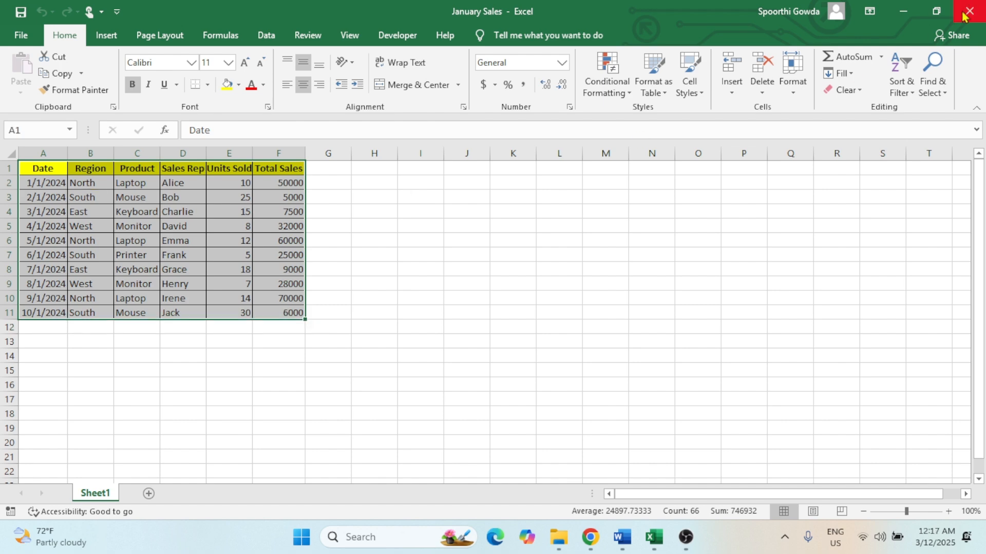
# Return to the Training folder in File Explorer, open the Febuary Sales workbook and select its table A1:F11 for review
pyautogui.hotkey('alt', 'Tab')
pyautogui.doubleClick(202, 134)
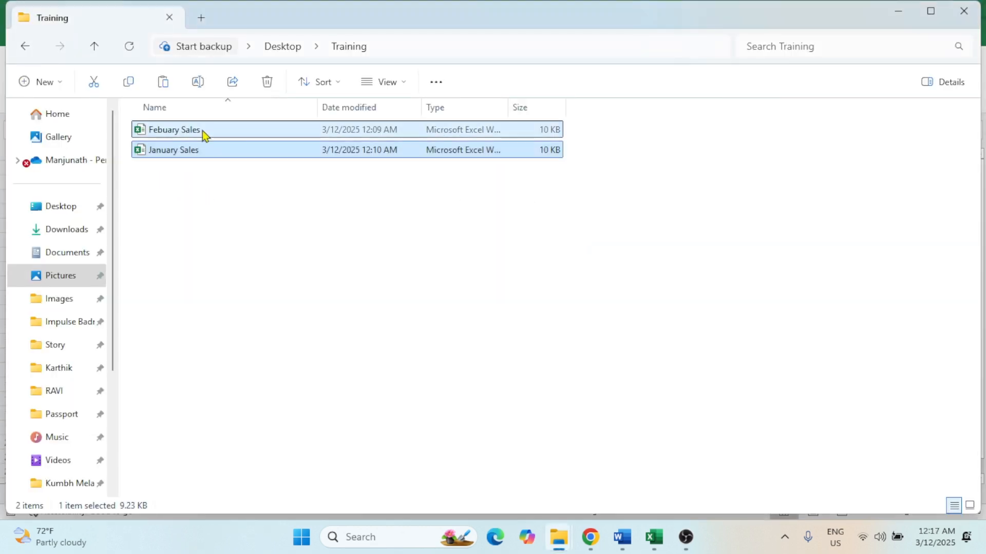
pyautogui.moveTo(57, 171); pyautogui.dragTo(287, 309)
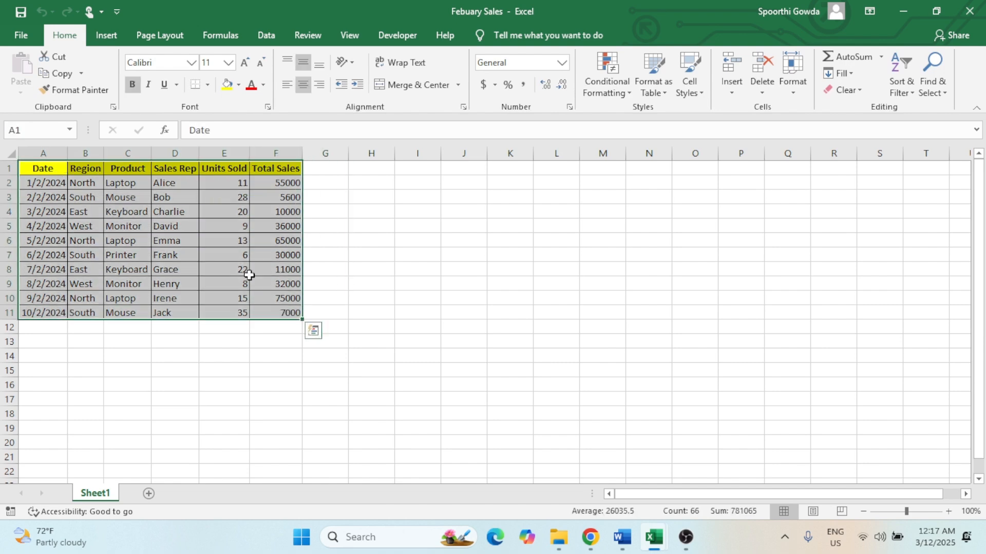
# Compare the sheet names and table layout of the January Sales and Febuary Sales workbooks
pyautogui.hotkey('alt', 'Tab')
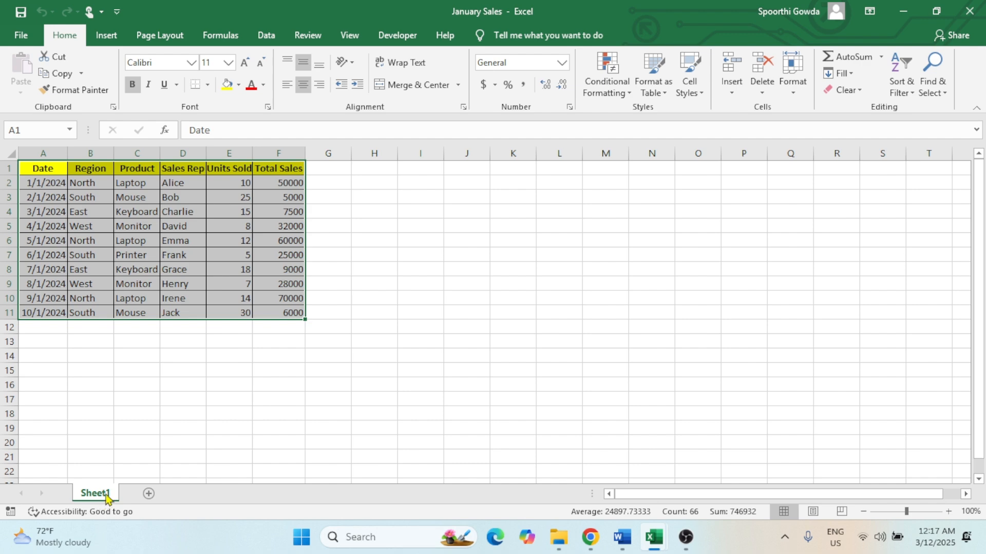
pyautogui.hotkey('alt', 'Tab')
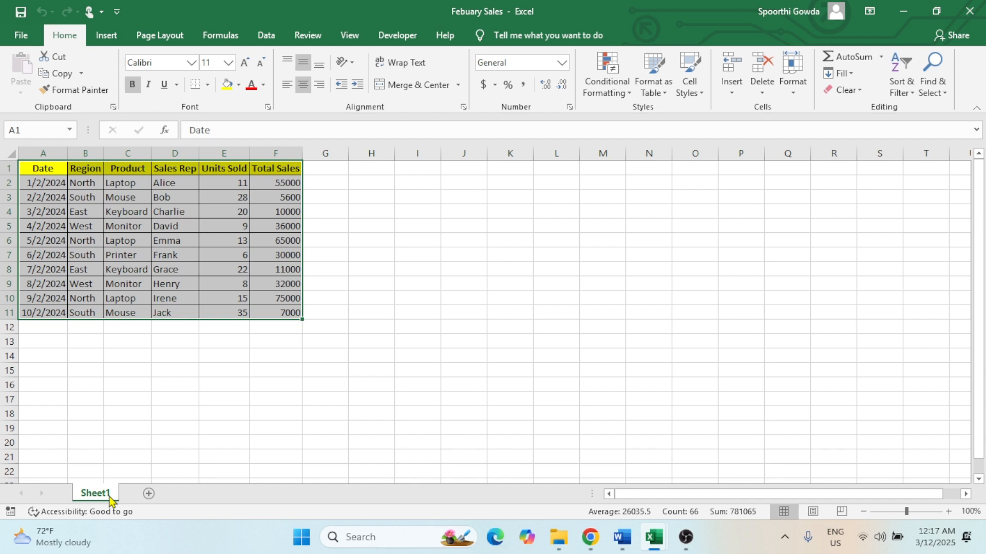
pyautogui.moveTo(313, 312)
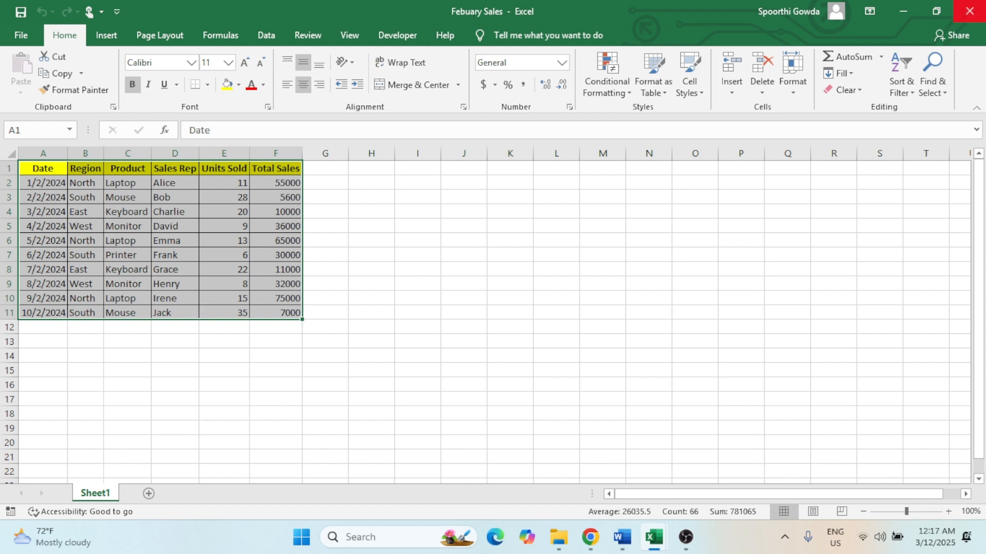
# Close both sales workbooks and check the full path of the Training folder
pyautogui.click(972, 13)
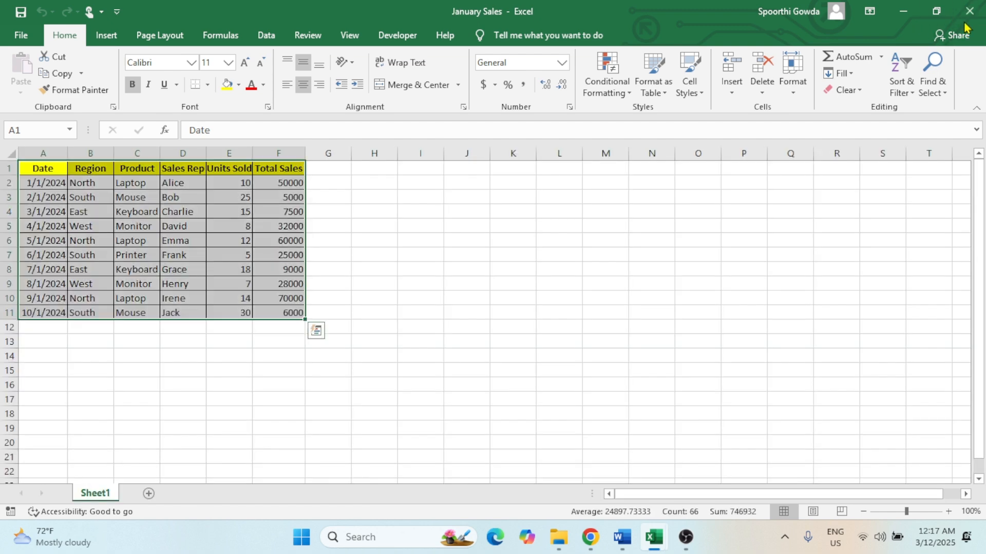
pyautogui.click(967, 13)
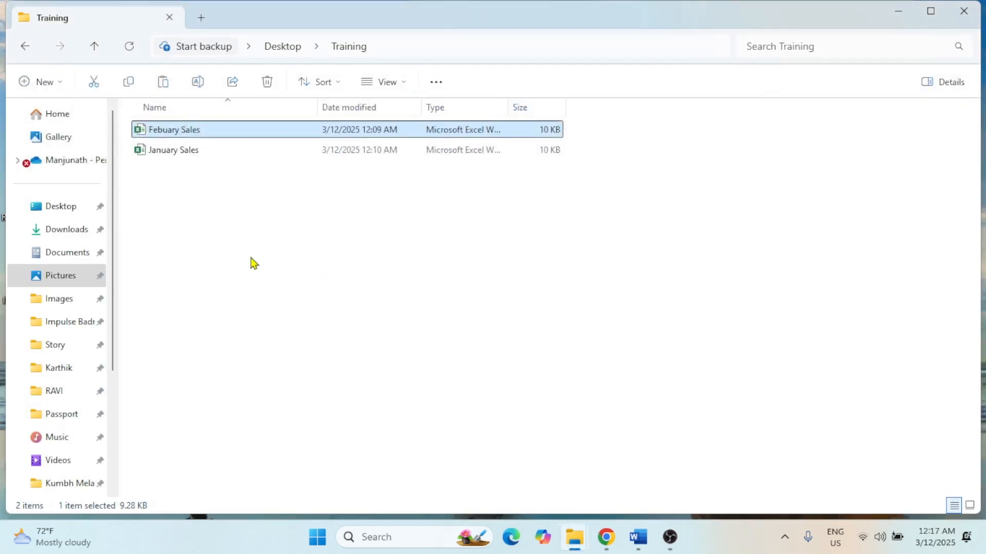
pyautogui.click(392, 46)
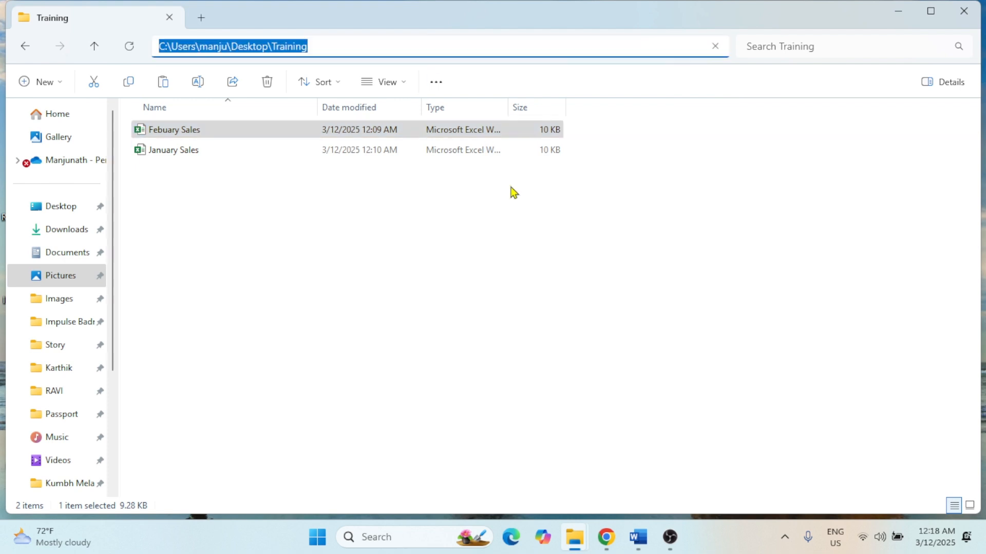
pyautogui.click(535, 352)
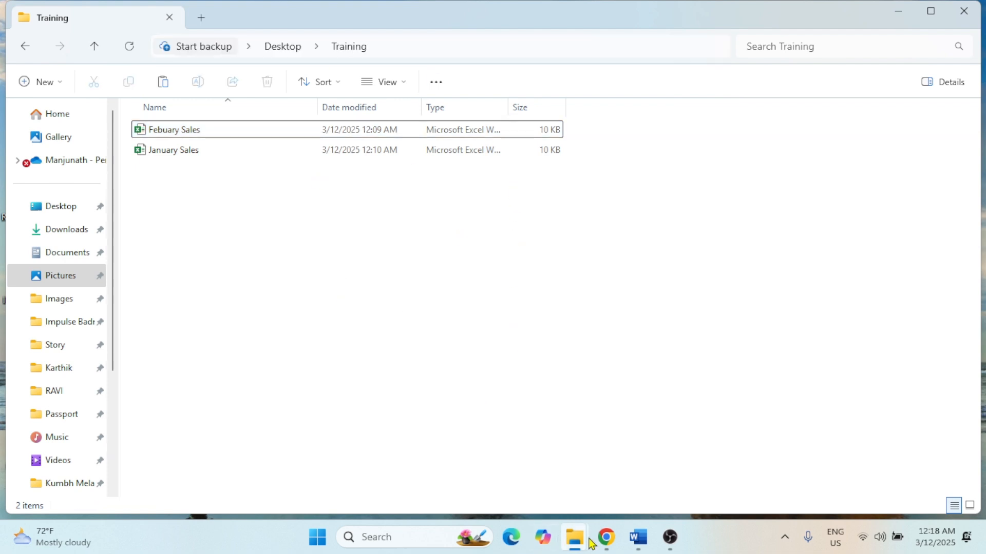
# Launch Excel and create a new blank workbook
pyautogui.click(365, 540)
pyautogui.write('excel')
pyautogui.press('Return')
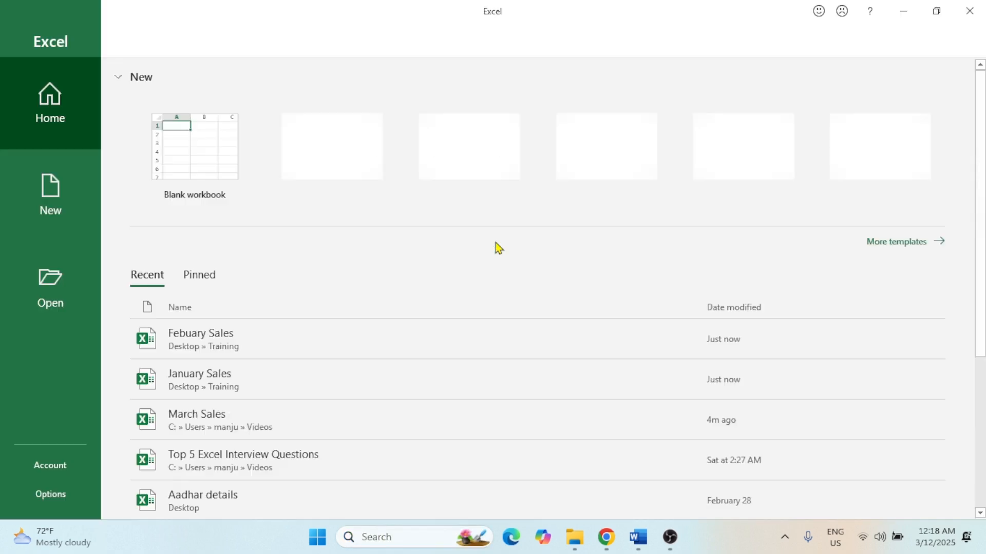
pyautogui.click(168, 152)
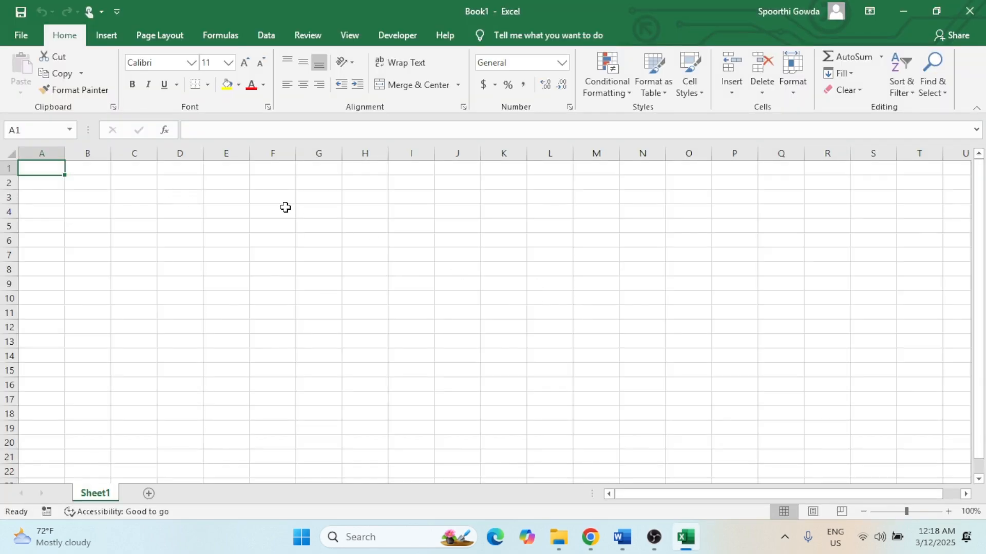
# Start a new query that gets its data from a folder
pyautogui.click(269, 37)
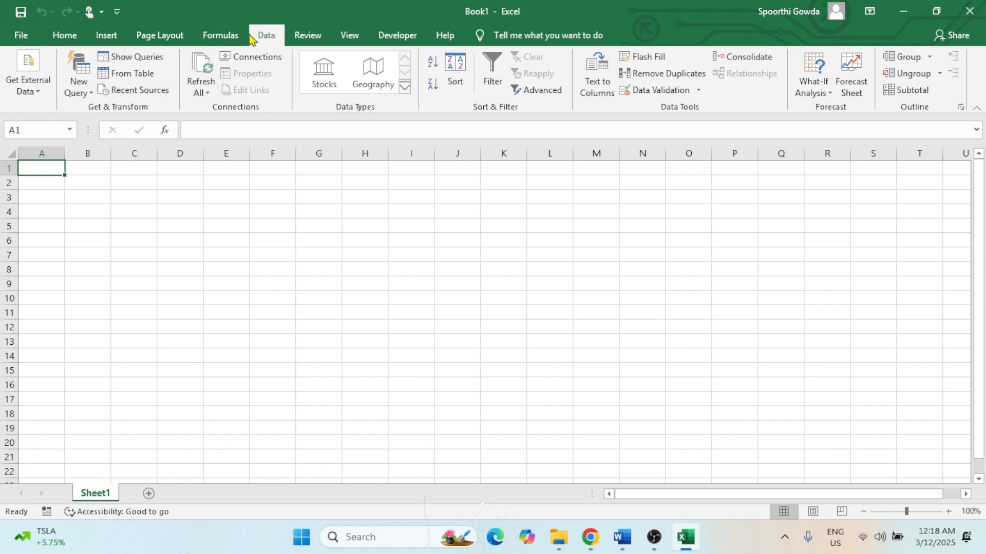
pyautogui.click(92, 93)
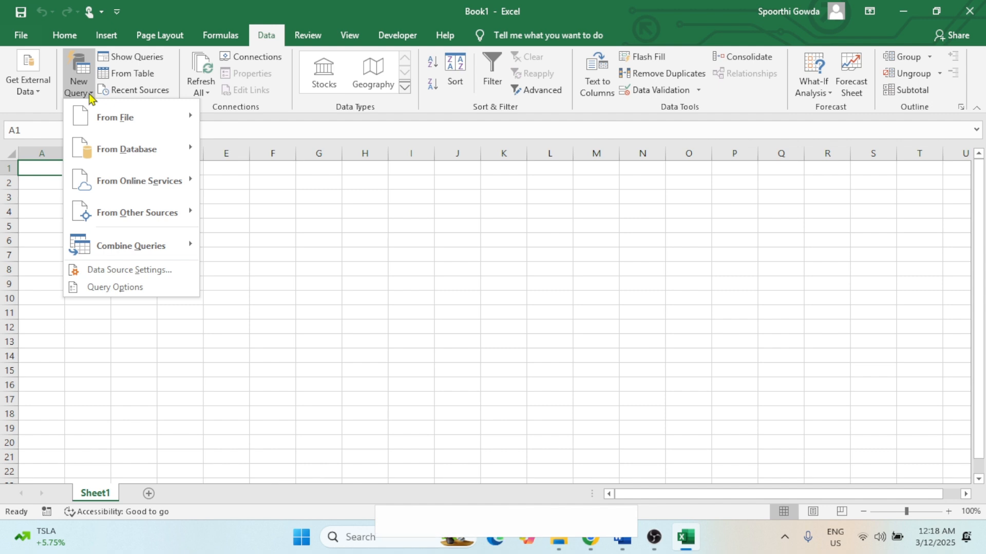
pyautogui.moveTo(96, 123)
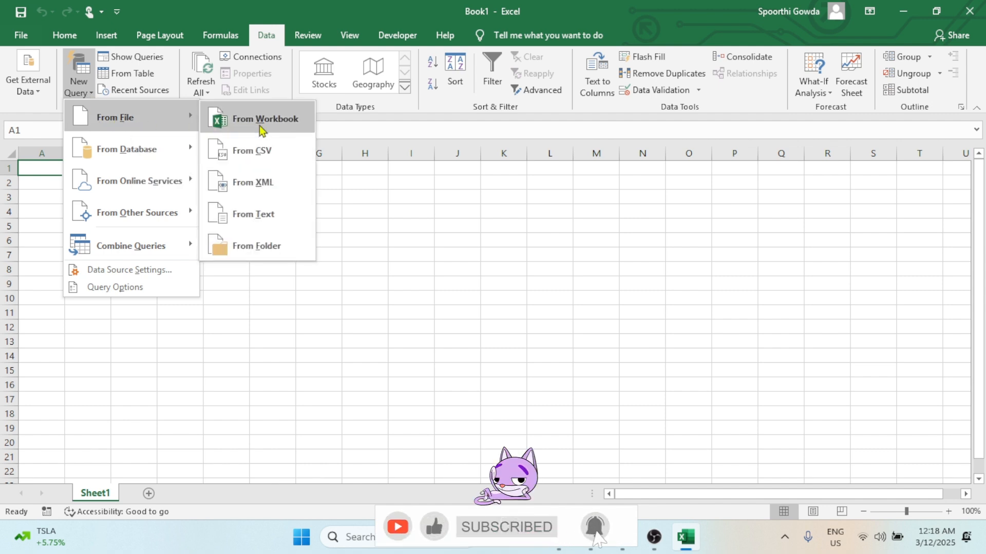
pyautogui.click(255, 247)
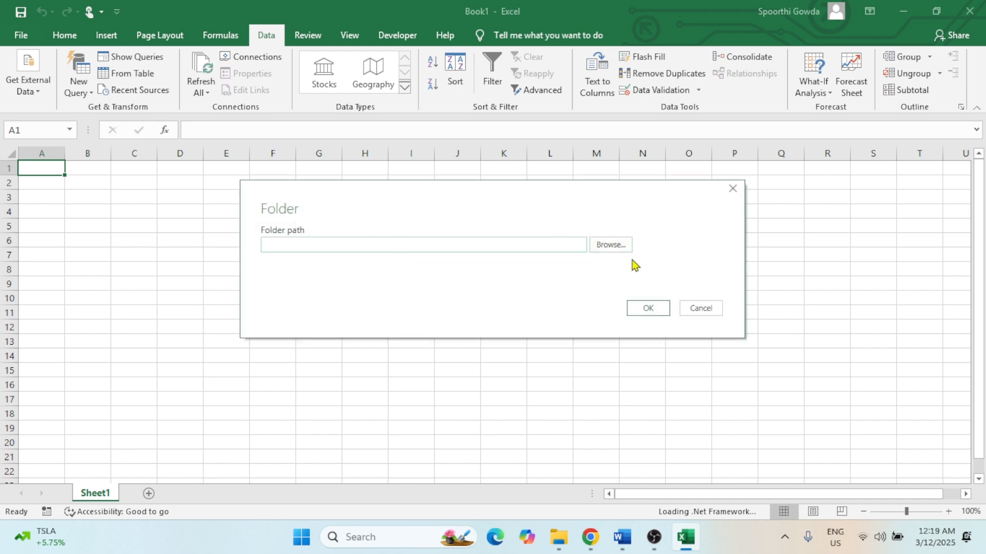
# Set the query's folder path to the Training folder on the Desktop and confirm it to preview the files
pyautogui.click(620, 248)
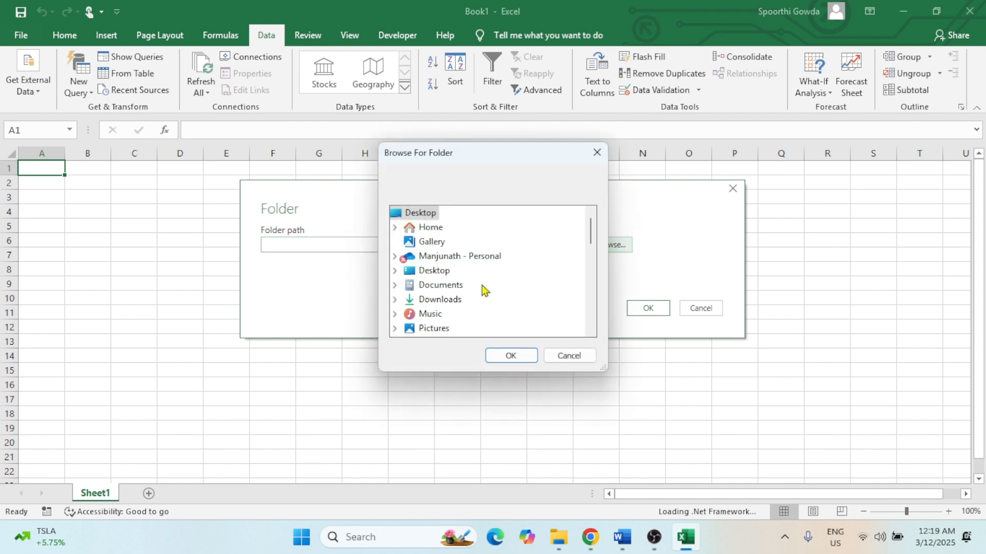
pyautogui.scroll(-2, 482, 288)
pyautogui.scroll(2, 481, 288)
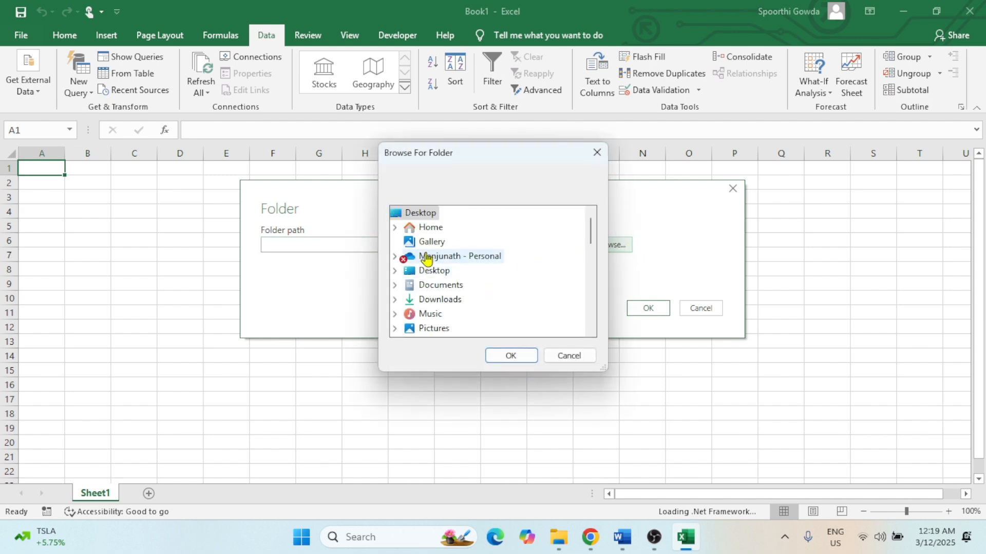
pyautogui.click(394, 271)
pyautogui.scroll(-5, 431, 306)
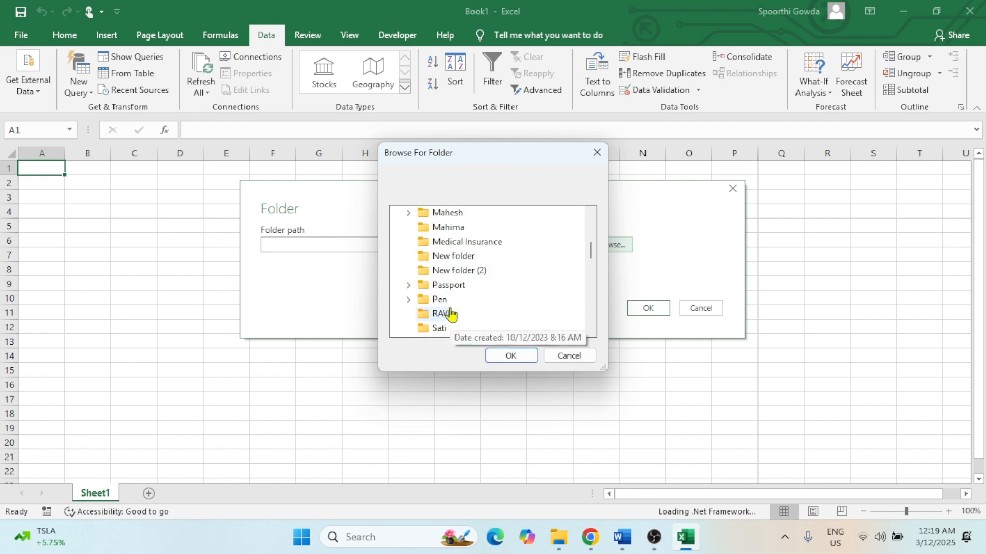
pyautogui.click(455, 272)
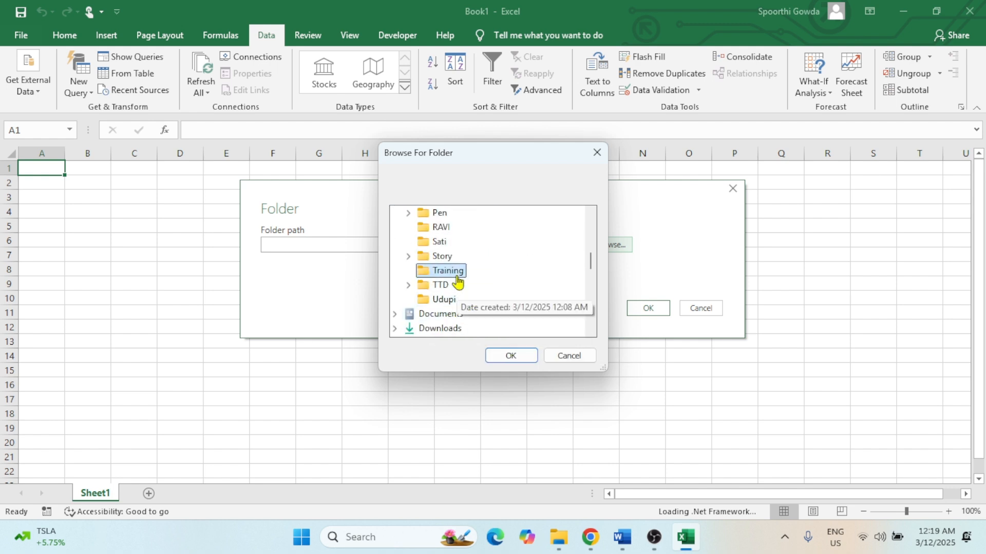
pyautogui.click(511, 355)
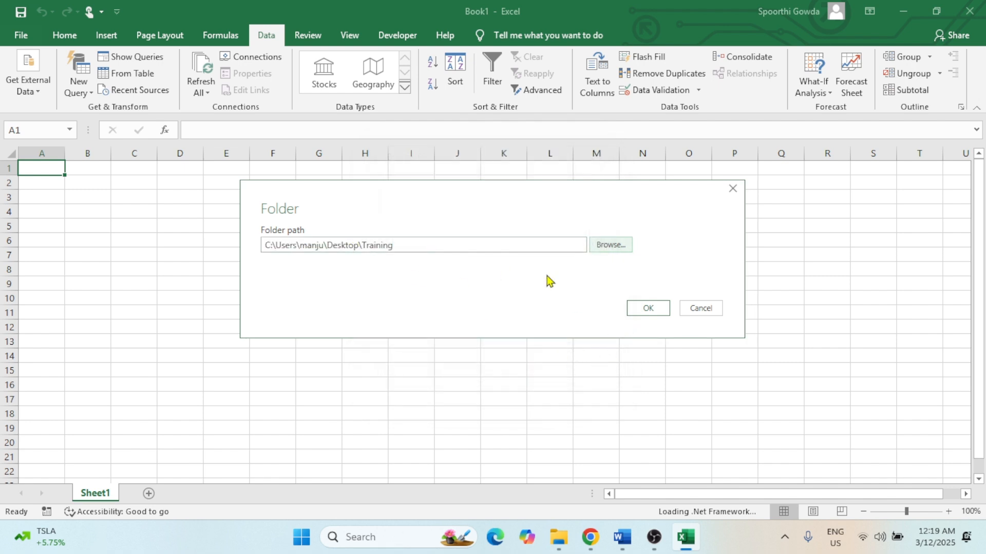
pyautogui.click(638, 310)
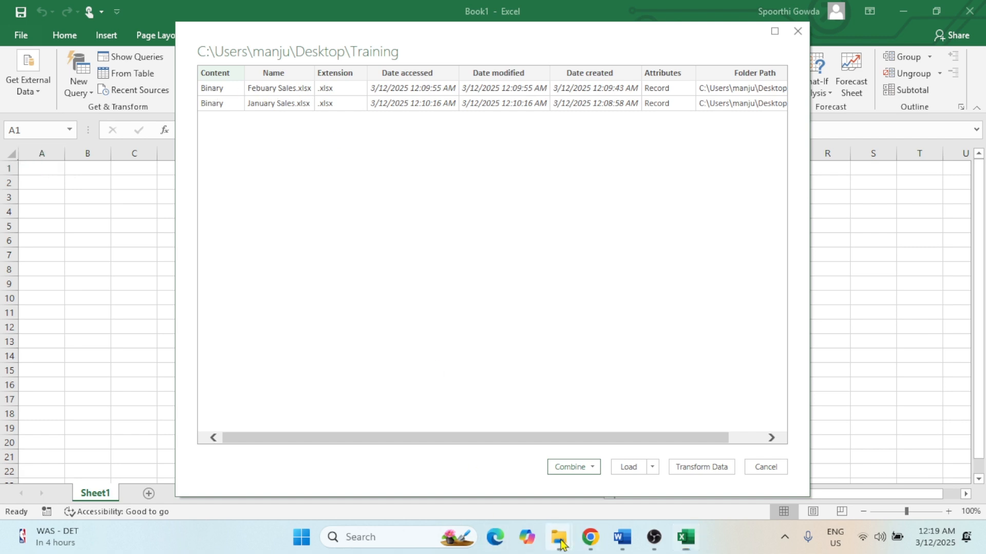
# Check the files in the Training folder in File Explorer, and return to the query preview in Excel
pyautogui.moveTo(561, 543)
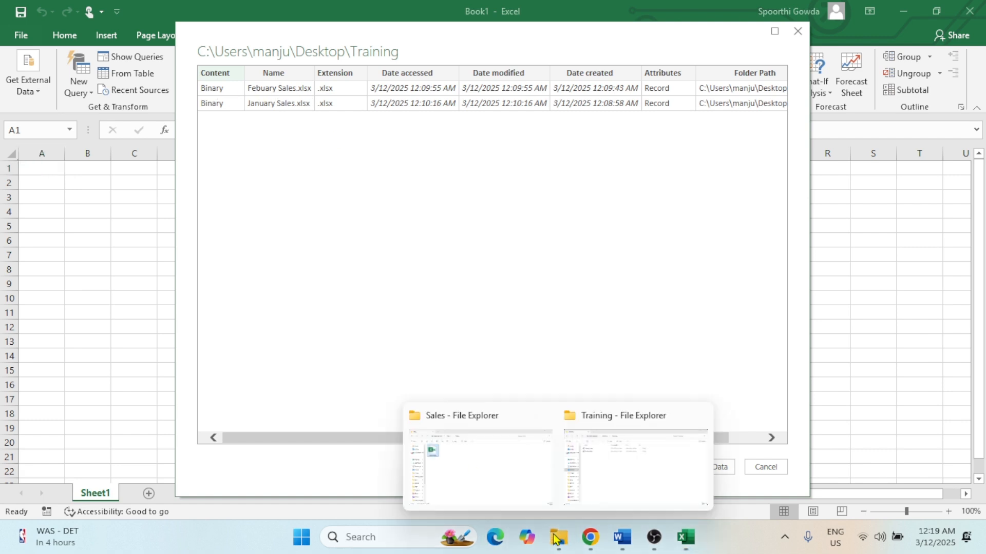
pyautogui.click(622, 477)
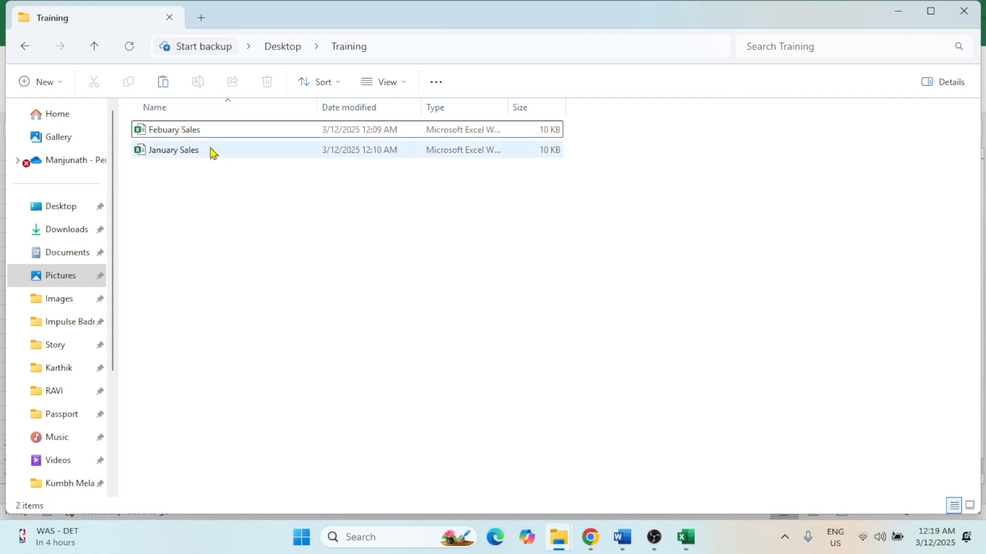
pyautogui.click(897, 11)
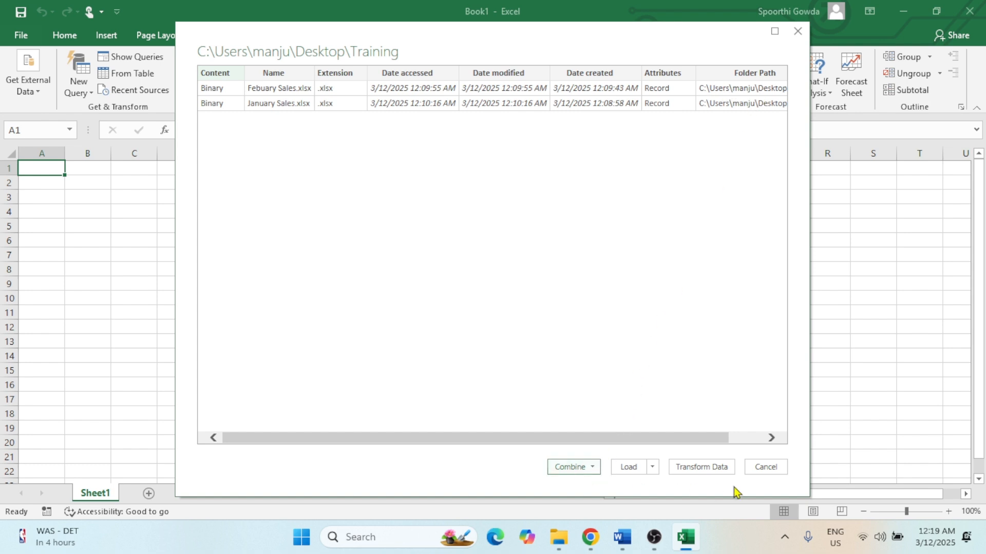
# Combine and load the folder's files, using January Sales.xlsx as the sample file and Sheet1 as the object to extract
pyautogui.click(597, 469)
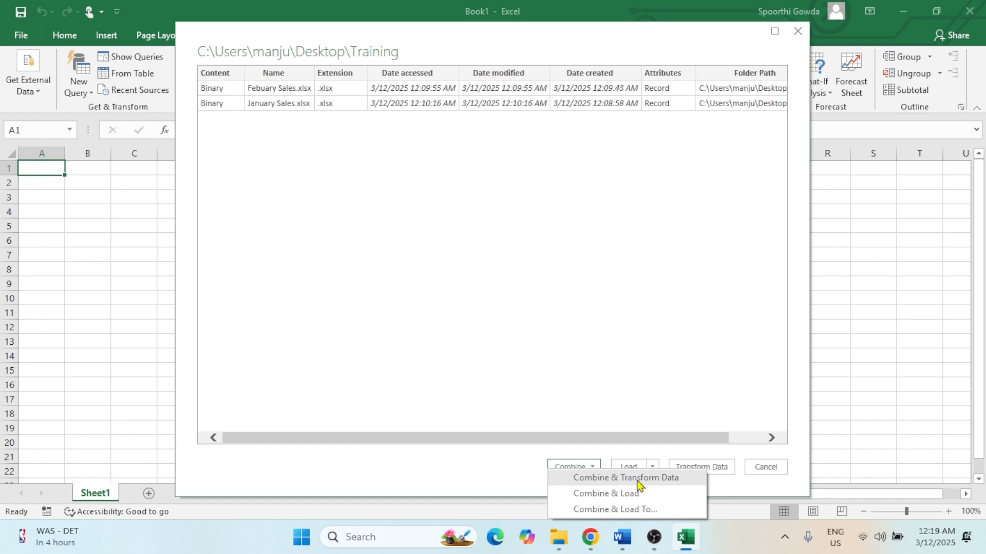
pyautogui.click(603, 494)
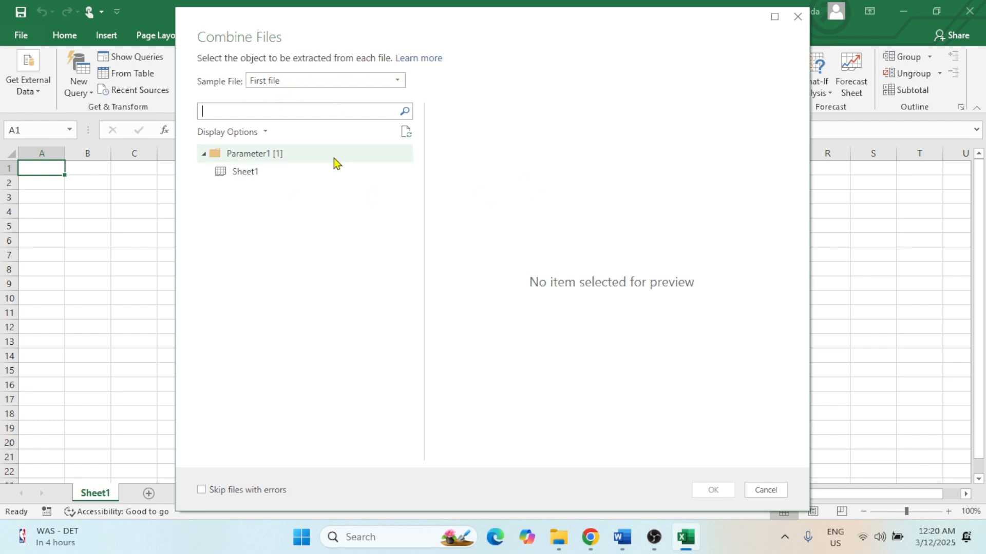
pyautogui.click(280, 85)
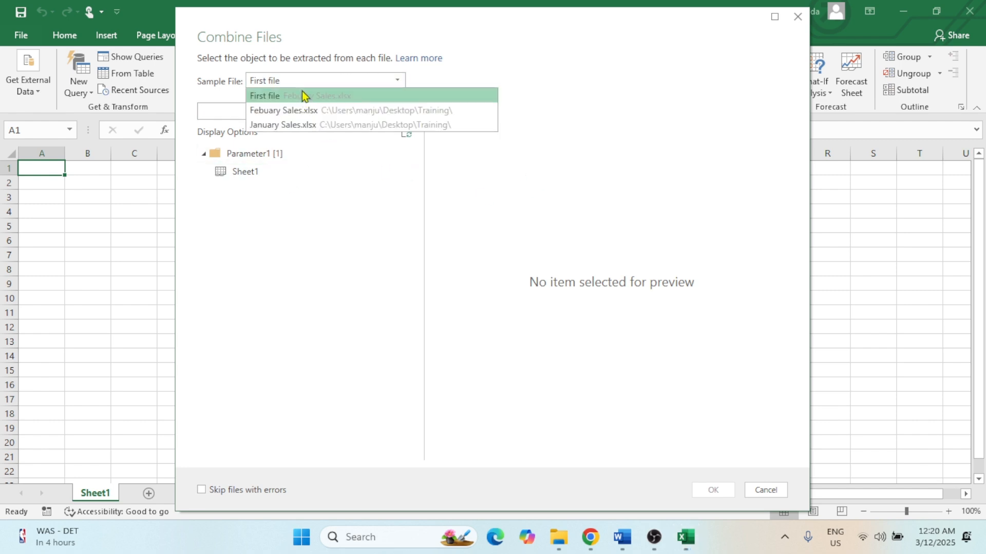
pyautogui.click(289, 125)
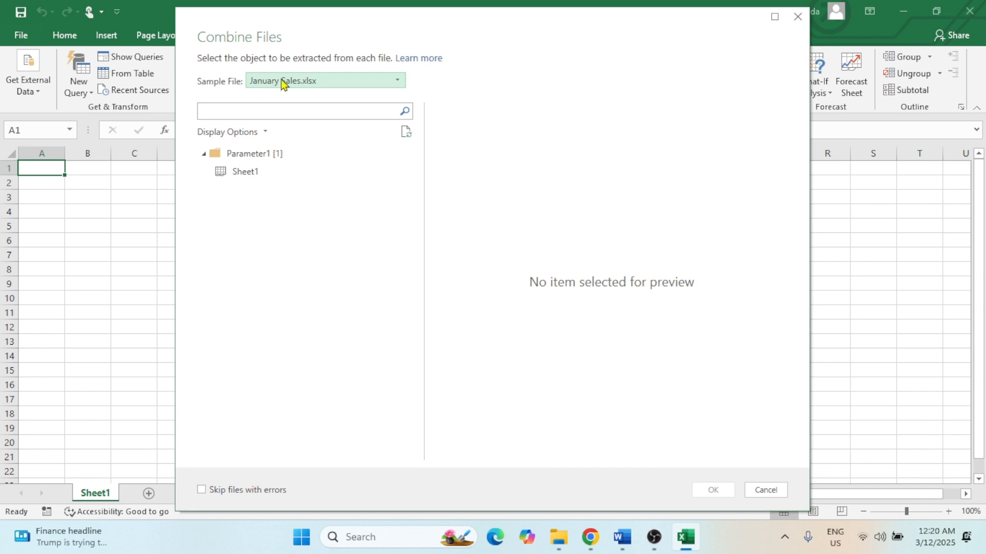
pyautogui.click(235, 173)
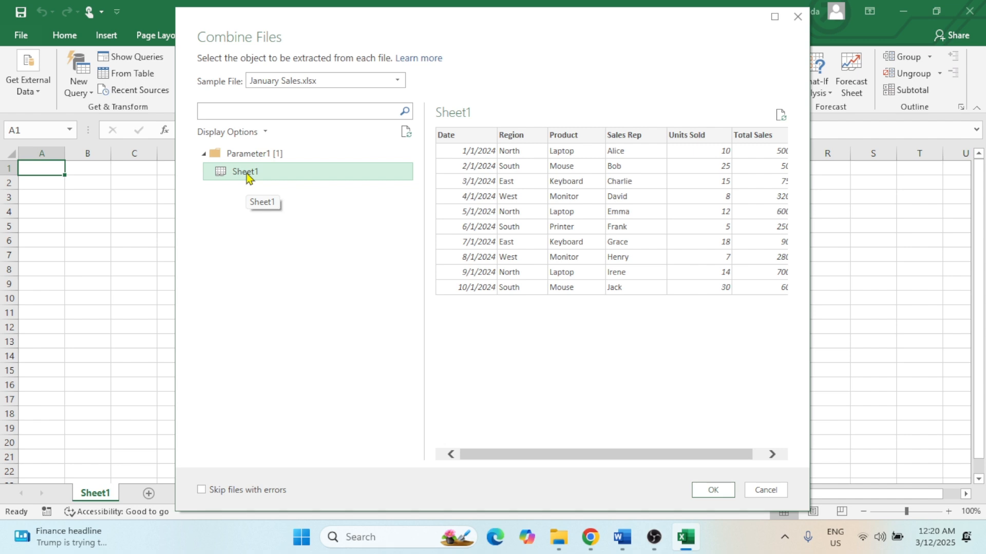
# Try Febuary Sales.xlsx as the sample file and switch the sample file back to January Sales.xlsx
pyautogui.click(310, 82)
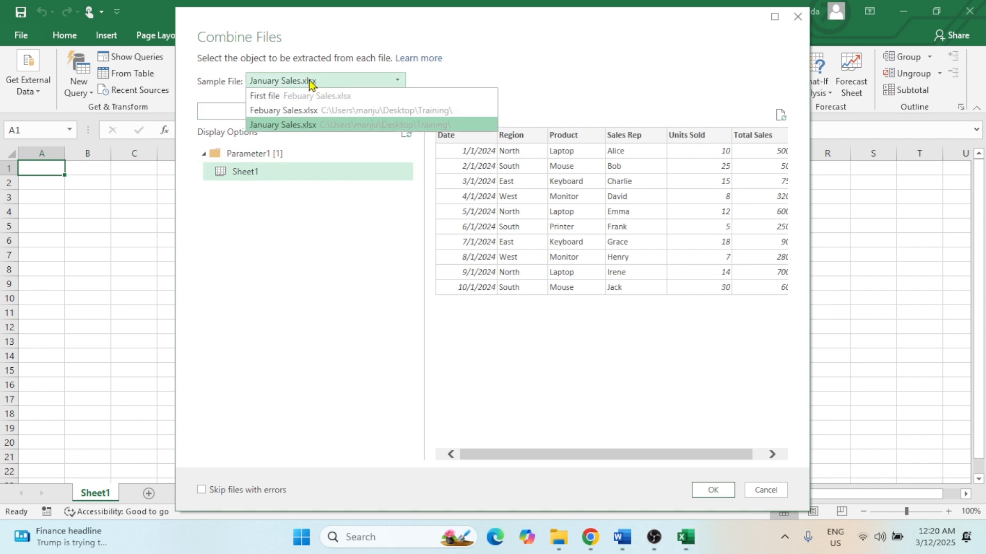
pyautogui.click(289, 110)
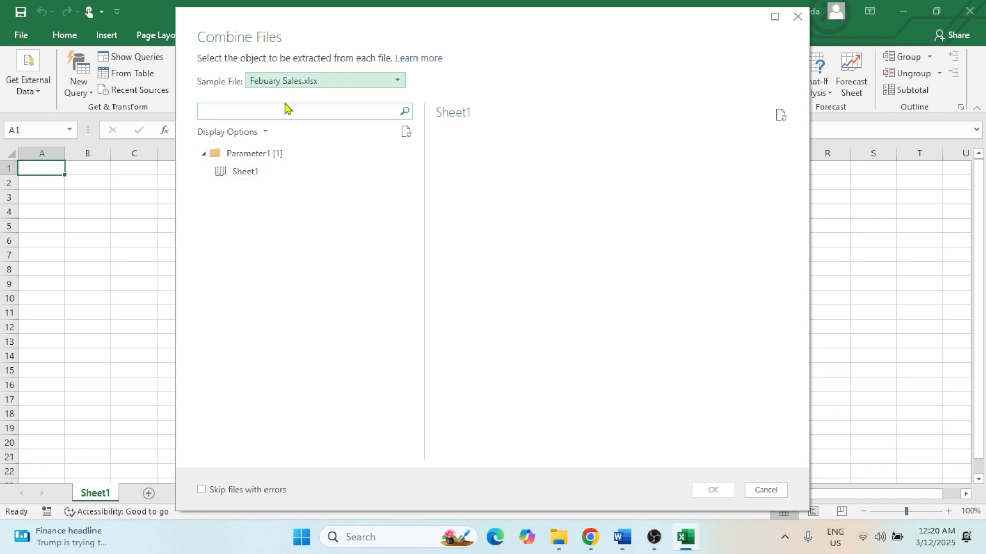
pyautogui.click(291, 82)
pyautogui.click(286, 125)
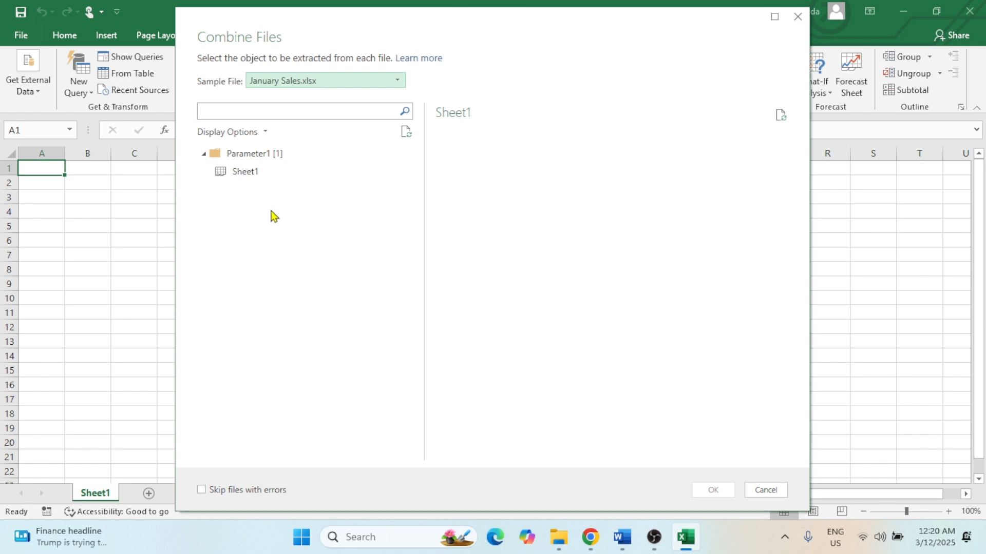
# Choose January Sales.xlsx as the sample file and Sheet1 as the object to extract, and load the combined data
pyautogui.click(285, 82)
pyautogui.click(296, 123)
pyautogui.click(245, 176)
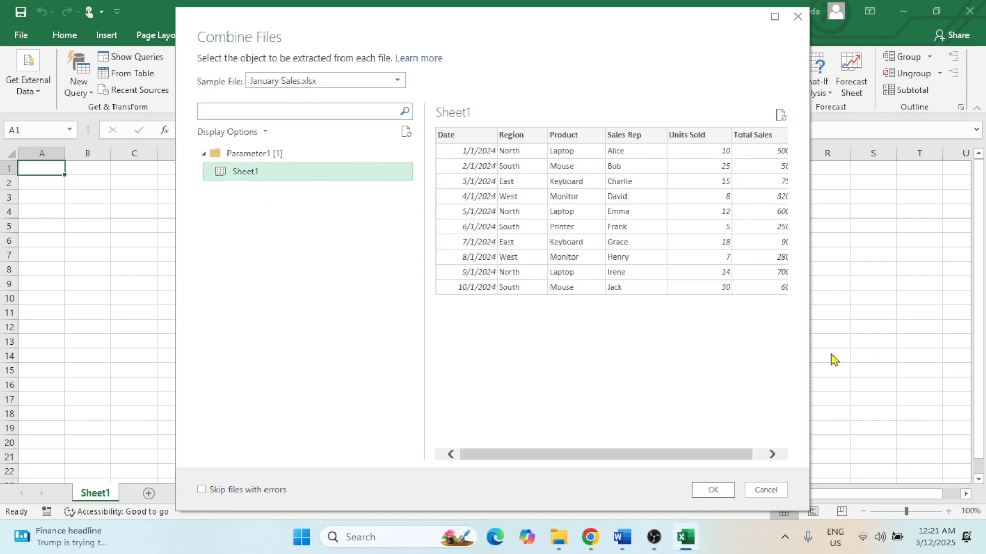
pyautogui.moveTo(709, 450); pyautogui.dragTo(541, 450)
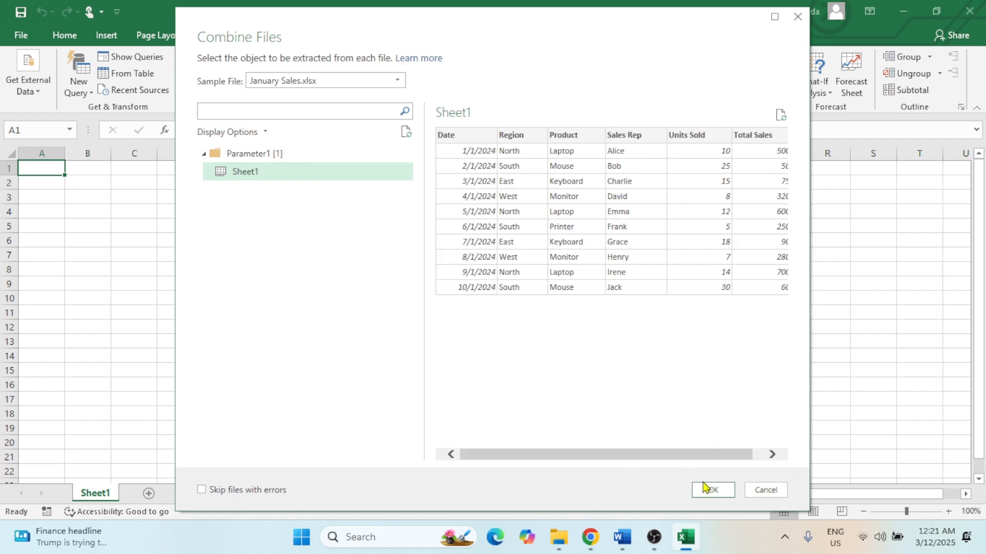
pyautogui.click(728, 493)
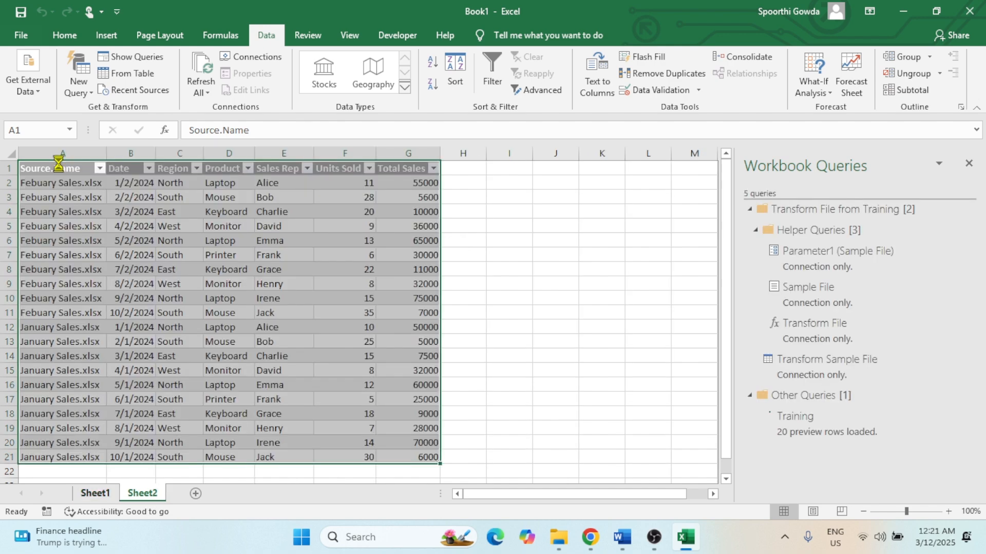
# Examine the Febuary and January rows of the combined table on Sheet2, and close the Workbook Queries pane
pyautogui.click(524, 282)
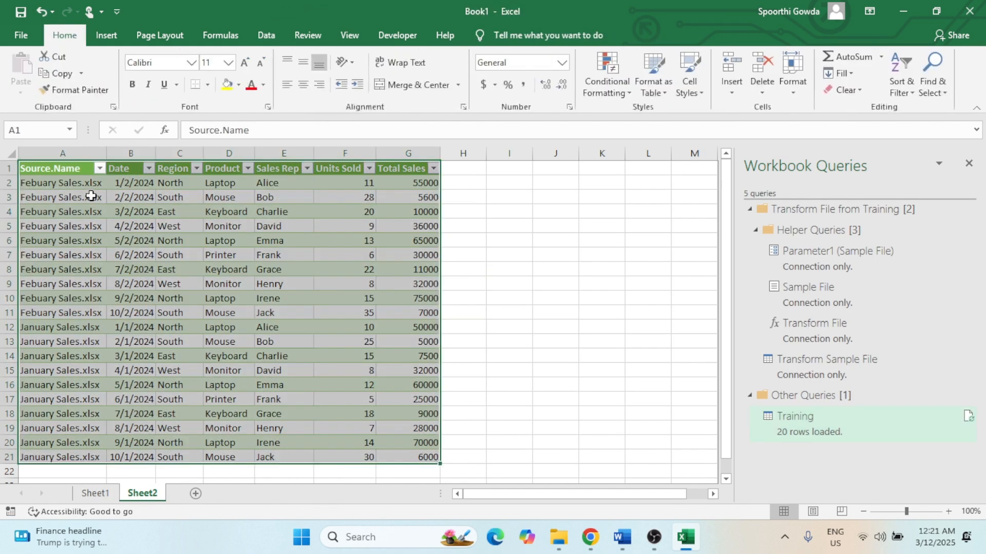
pyautogui.click(491, 232)
pyautogui.moveTo(88, 183); pyautogui.dragTo(402, 458)
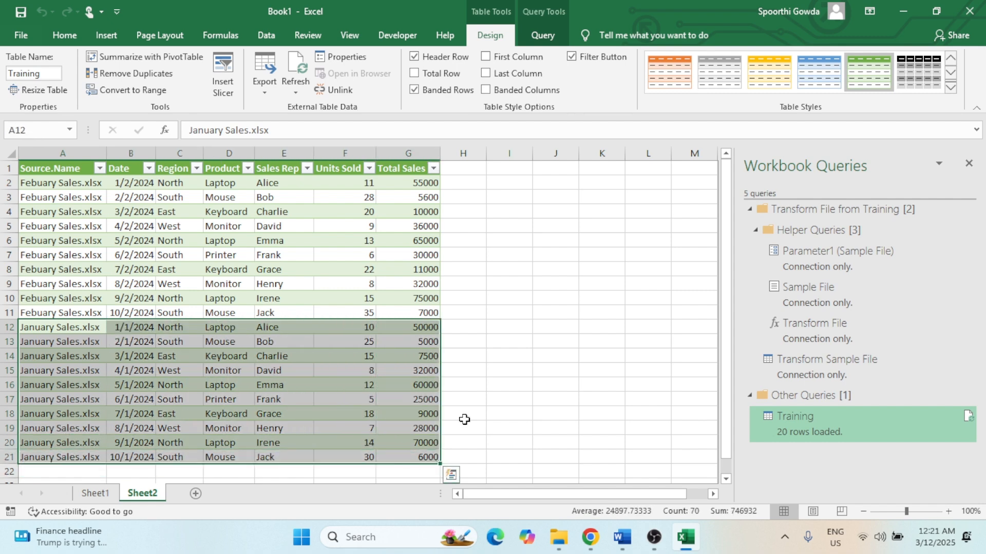
pyautogui.click(555, 355)
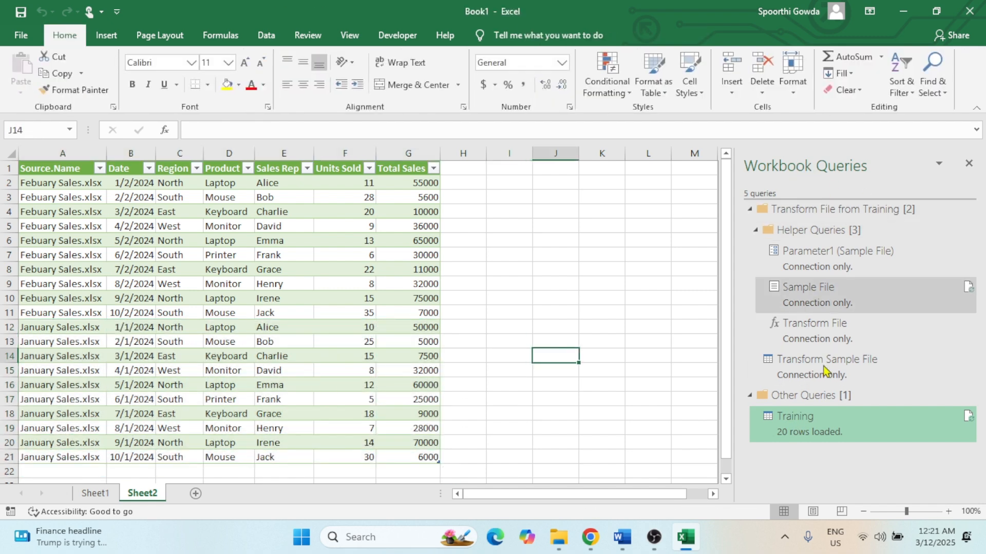
pyautogui.click(969, 163)
# View the Training query among the workbook connections, and briefly show and close the workbook's query list
pyautogui.click(261, 37)
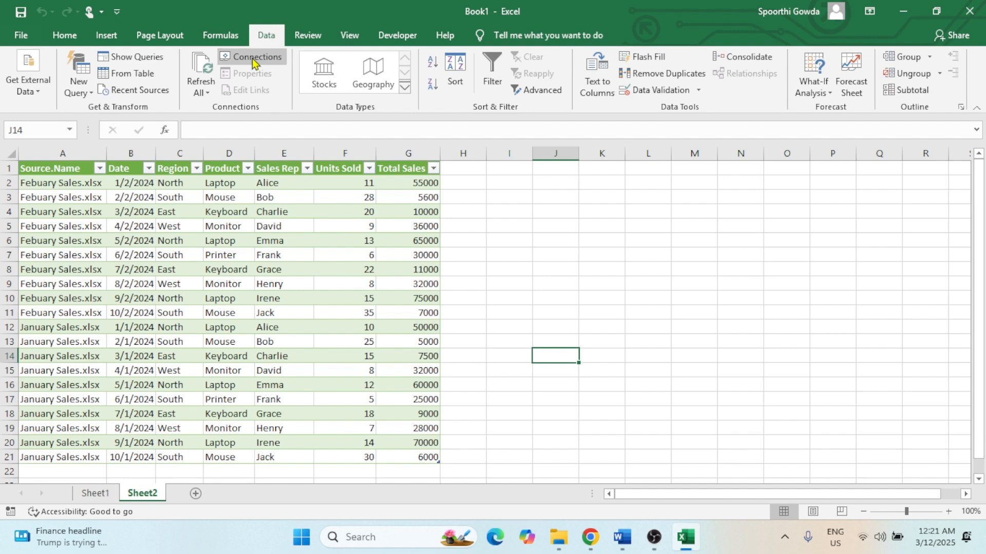
pyautogui.click(252, 58)
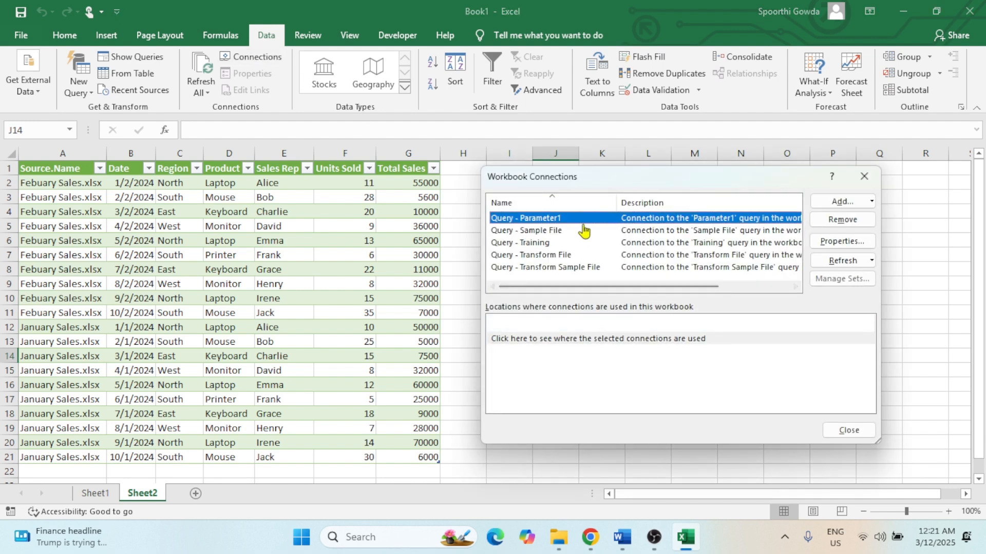
pyautogui.click(538, 245)
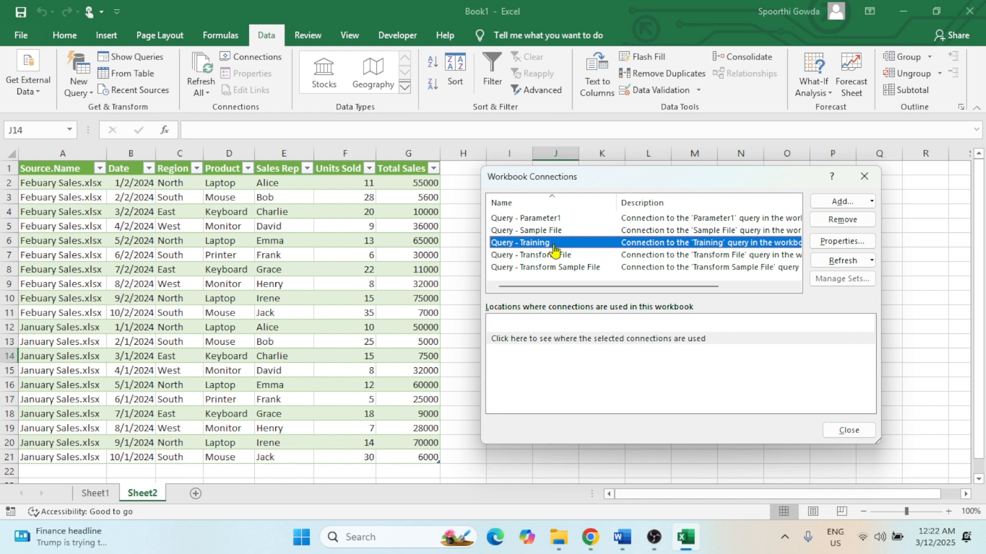
pyautogui.press('Escape')
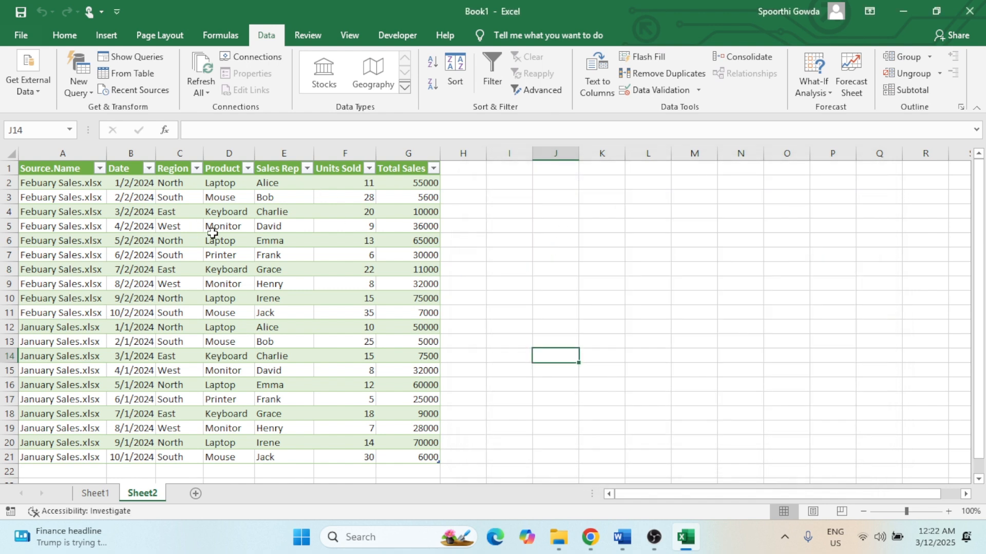
pyautogui.click(137, 64)
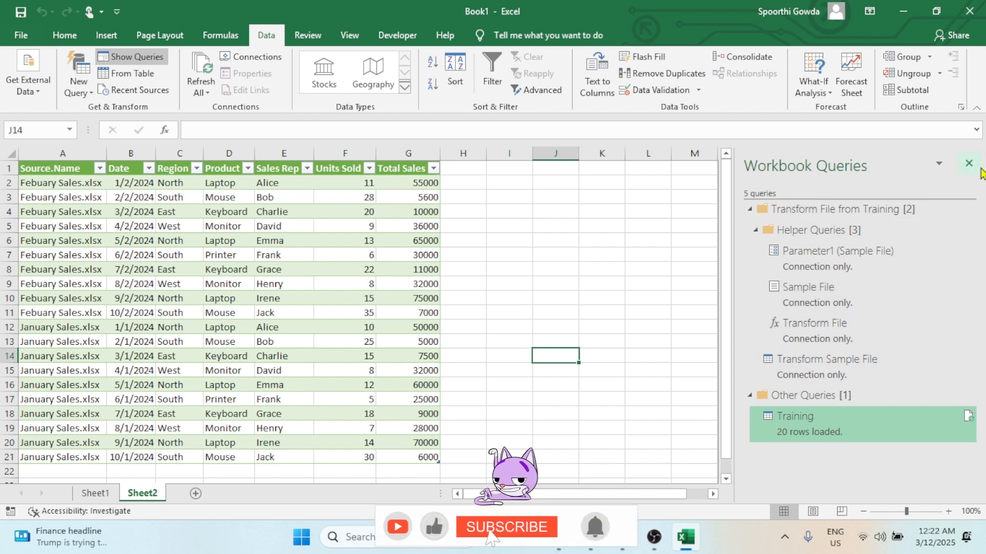
pyautogui.click(969, 166)
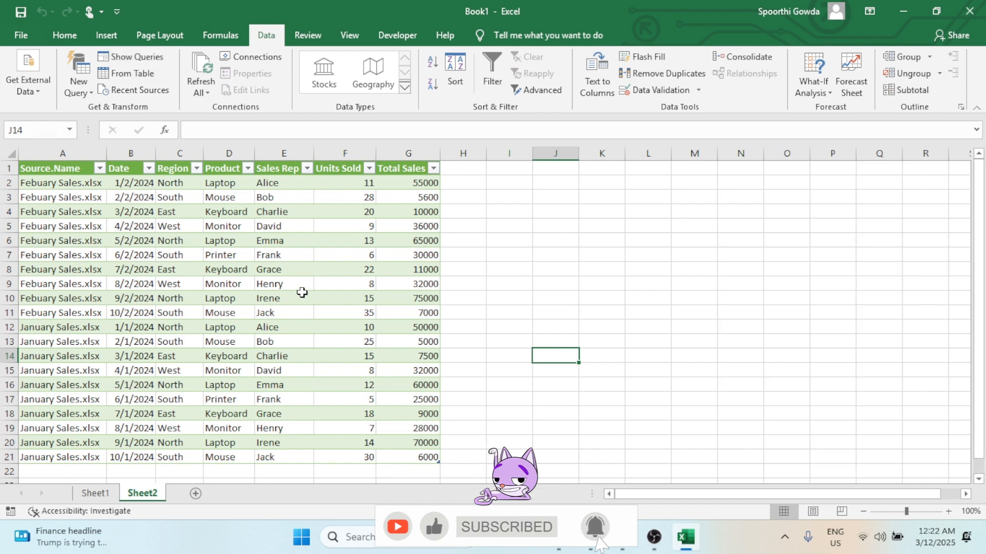
# Paste a copy of the March Sales workbook from the Sales folder into the Training folder in File Explorer
pyautogui.moveTo(55, 186); pyautogui.dragTo(54, 327)
pyautogui.moveTo(556, 543)
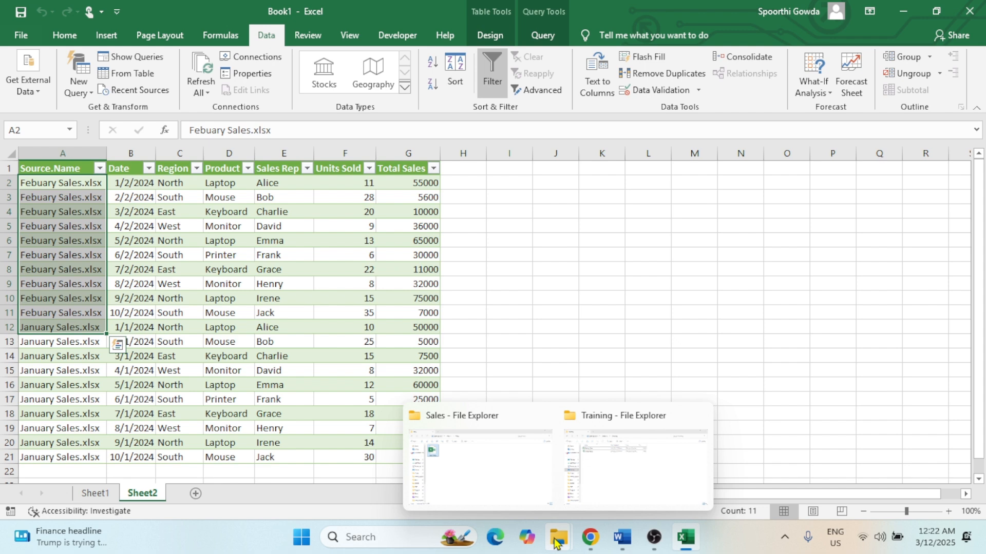
pyautogui.click(451, 467)
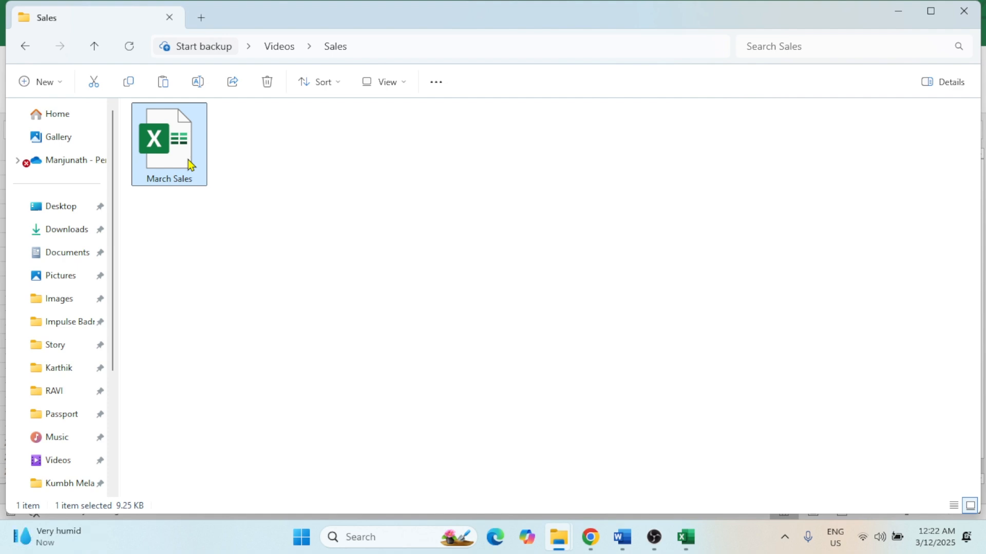
pyautogui.moveTo(557, 541)
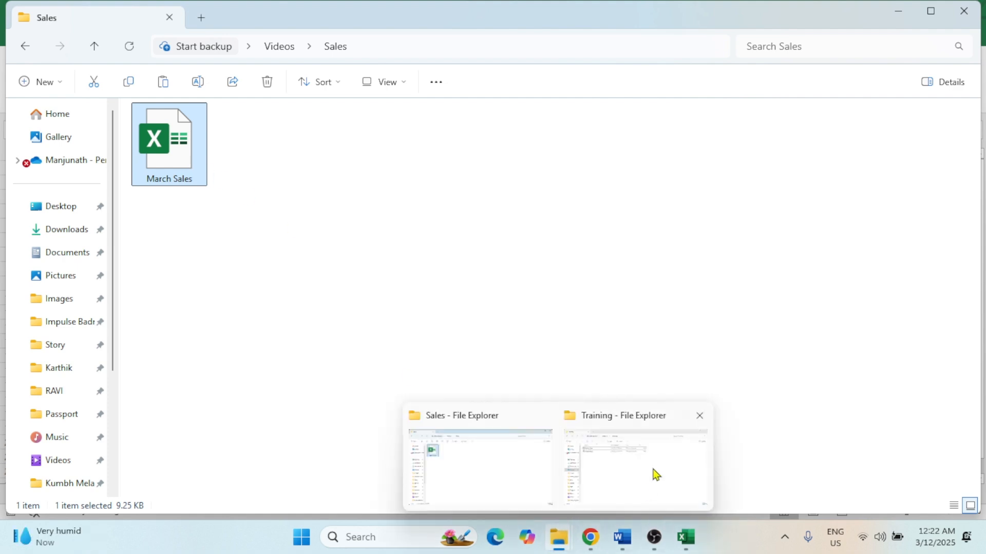
pyautogui.click(652, 479)
pyautogui.hotkey('ctrl', 'v')
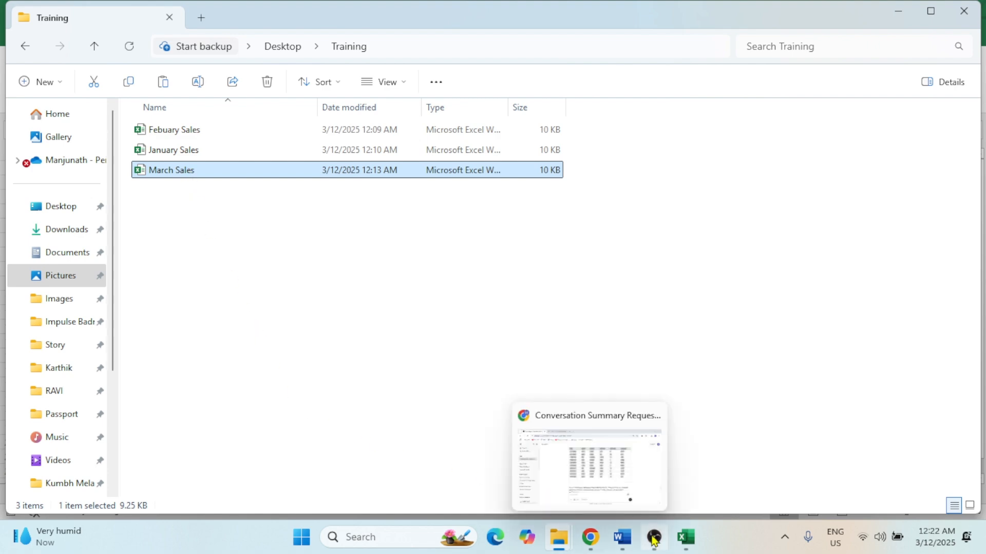
# Switch to Excel, refresh all queries in the workbook, and check the March Sales.xlsx rows in the combined table
pyautogui.click(687, 537)
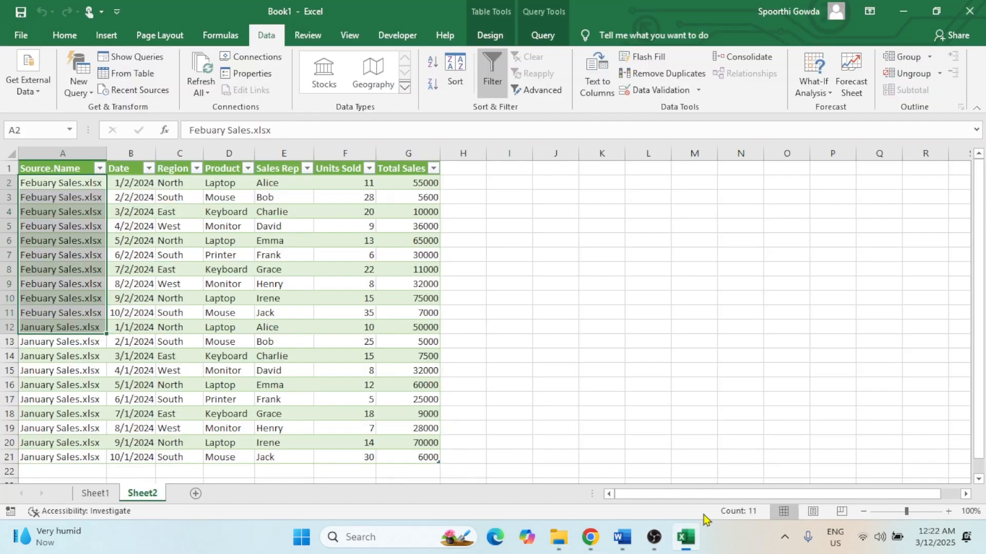
pyautogui.click(146, 211)
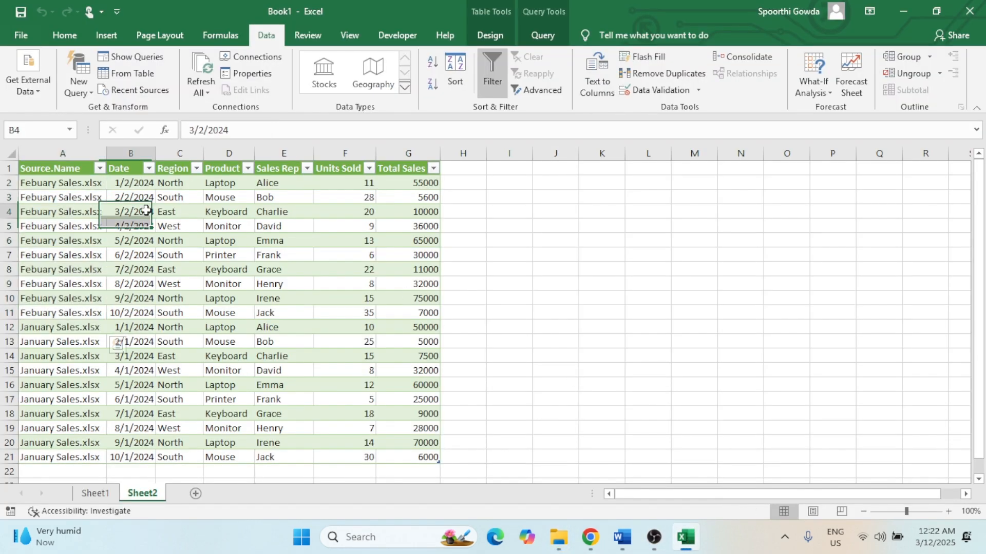
pyautogui.click(202, 93)
pyautogui.click(229, 117)
pyautogui.scroll(-3, 221, 339)
pyautogui.scroll(-1, 211, 352)
pyautogui.moveTo(67, 298); pyautogui.dragTo(431, 418)
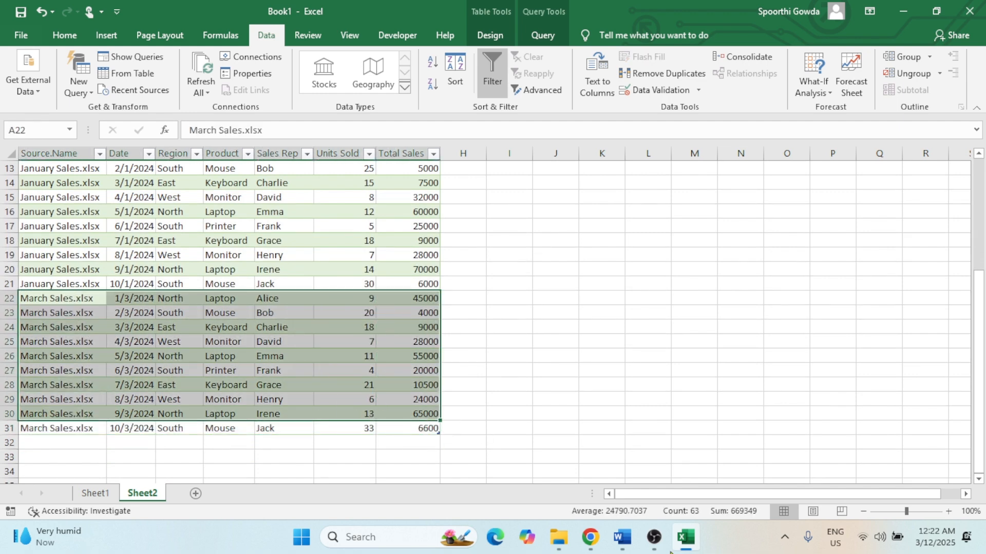
# Delete the March Sales workbook from the Training folder in File Explorer
pyautogui.moveTo(559, 537)
pyautogui.click(629, 465)
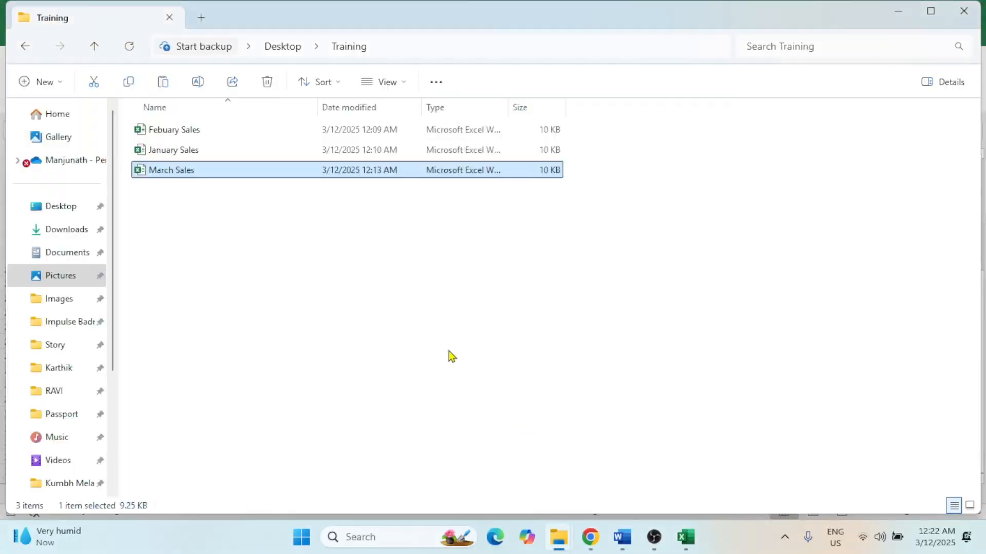
pyautogui.click(186, 153)
pyautogui.click(182, 165)
pyautogui.press('Delete')
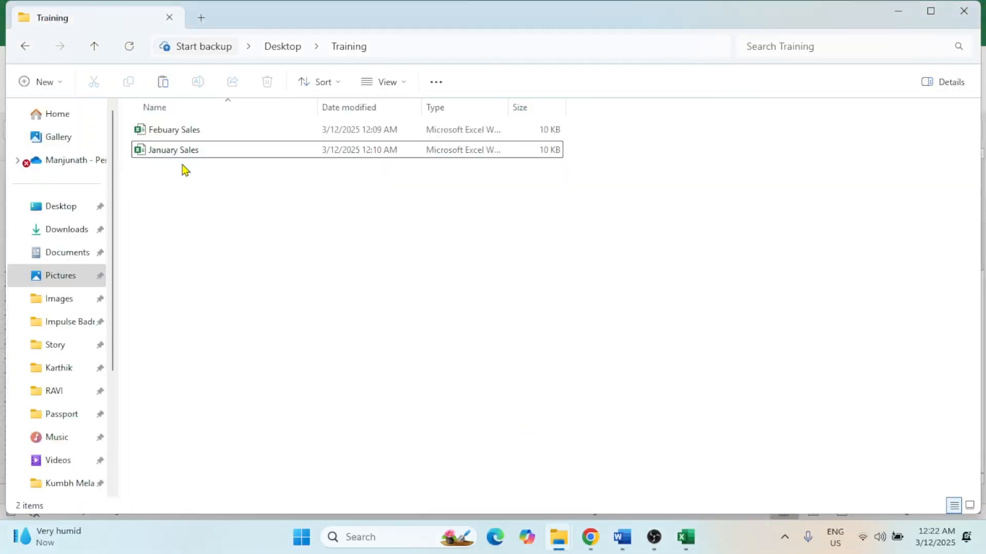
# Return to Excel, refresh all queries after the file removal, and check the rows below the January data
pyautogui.click(685, 537)
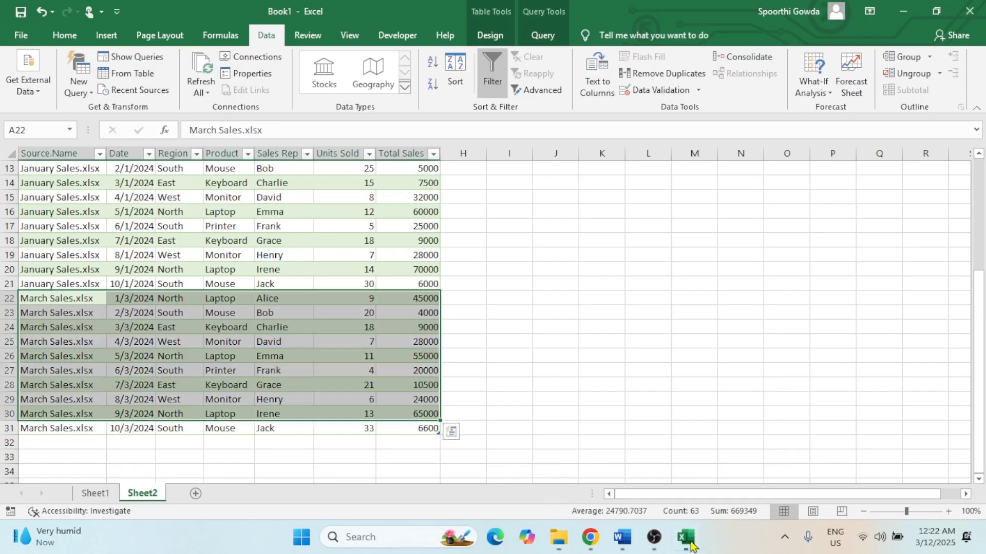
pyautogui.click(207, 92)
pyautogui.click(225, 106)
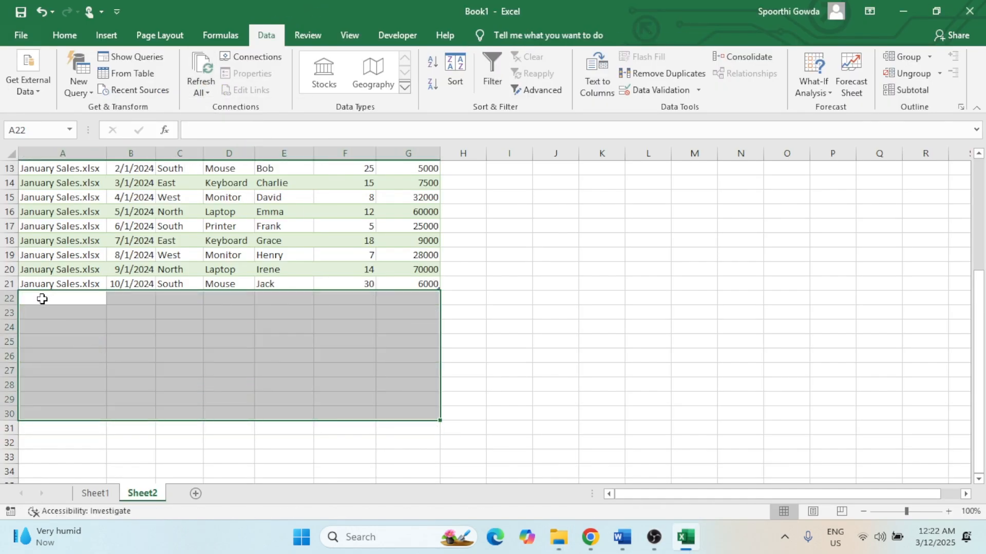
pyautogui.scroll(4, 61, 323)
pyautogui.scroll(-4, 70, 322)
pyautogui.moveTo(71, 311); pyautogui.dragTo(447, 413)
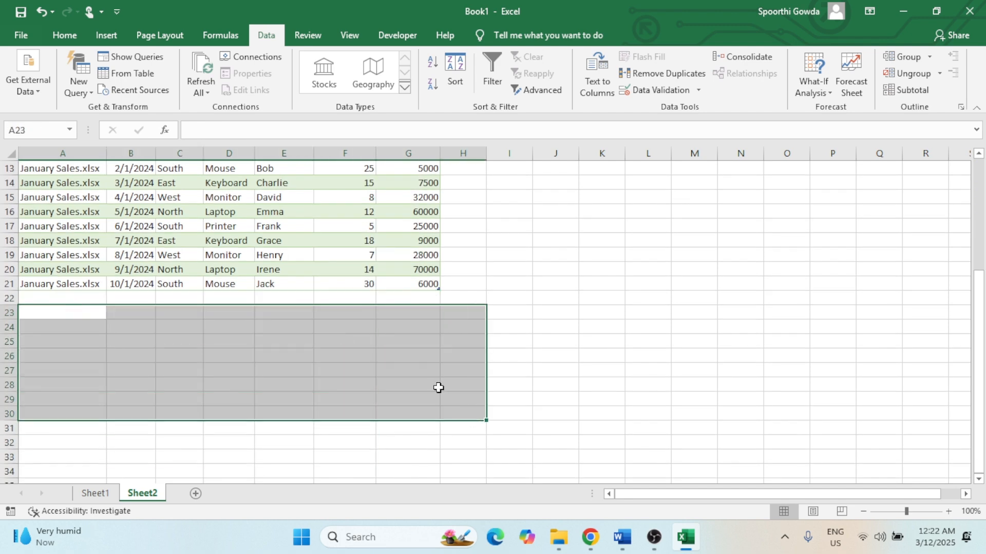
pyautogui.scroll(4, 438, 388)
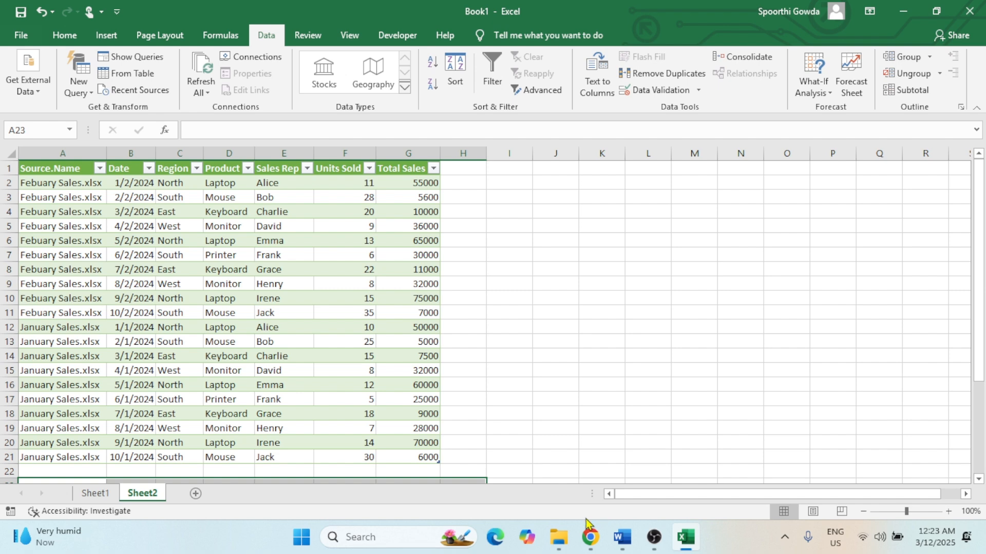
# Check the Training folder in File Explorer, return to Excel, and refresh all queries once more to check the table
pyautogui.moveTo(559, 537)
pyautogui.click(655, 485)
pyautogui.moveTo(177, 185); pyautogui.dragTo(421, 477)
pyautogui.hotkey('alt', 'Tab')
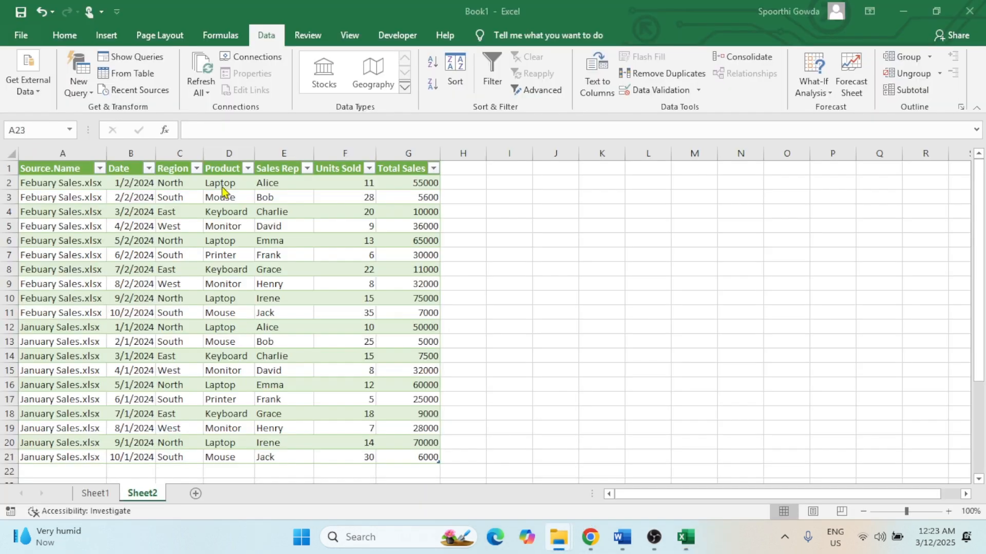
pyautogui.click(207, 92)
pyautogui.click(214, 109)
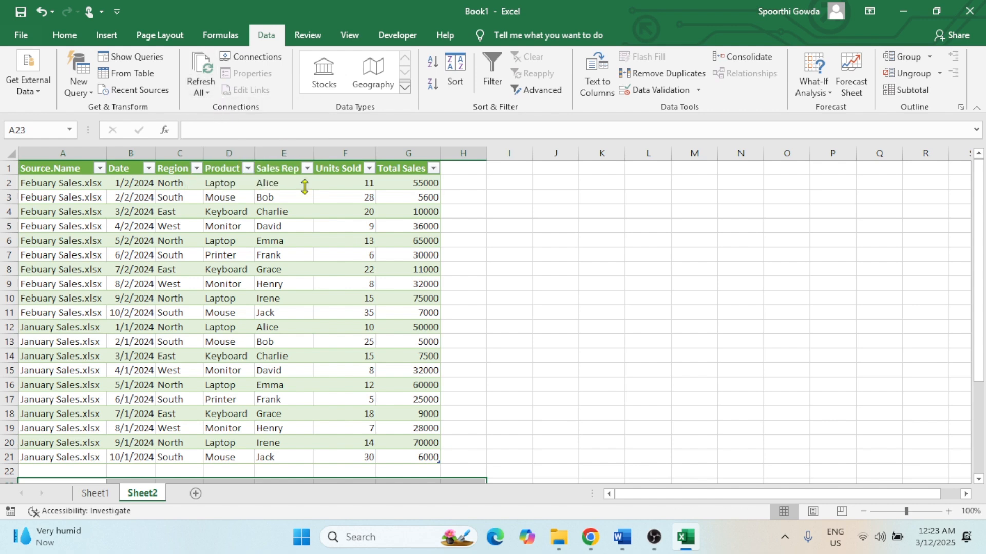
pyautogui.scroll(-3, 267, 329)
pyautogui.click(165, 356)
pyautogui.scroll(3, 158, 357)
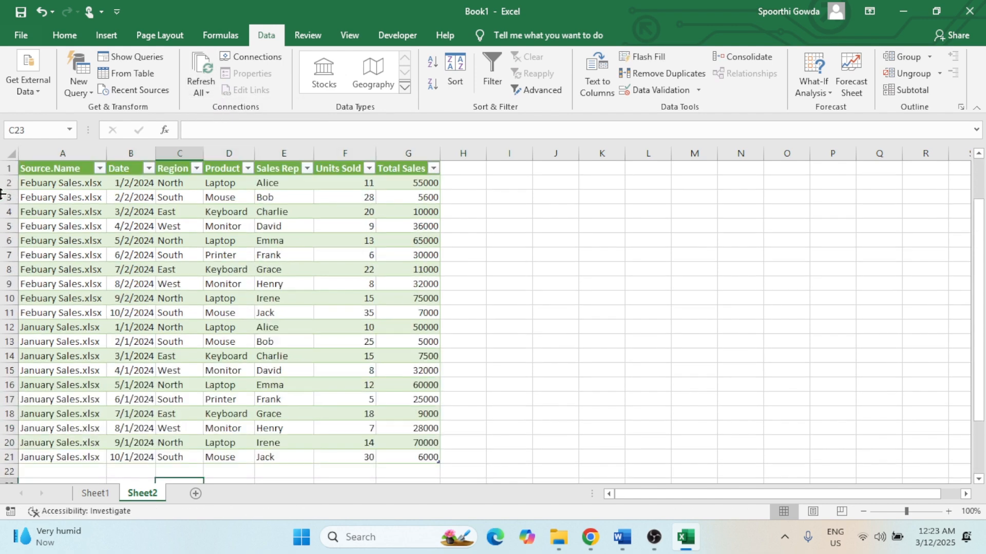